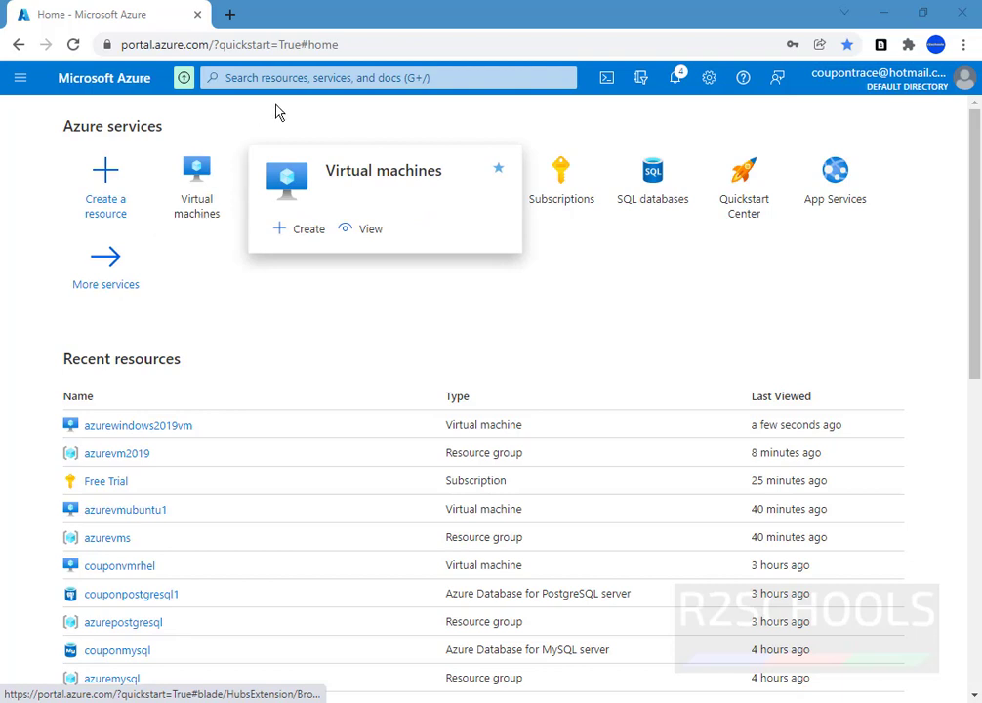
Search the portal for 'virtual machines' and open the Virtual machines service.
left_click(304, 78)
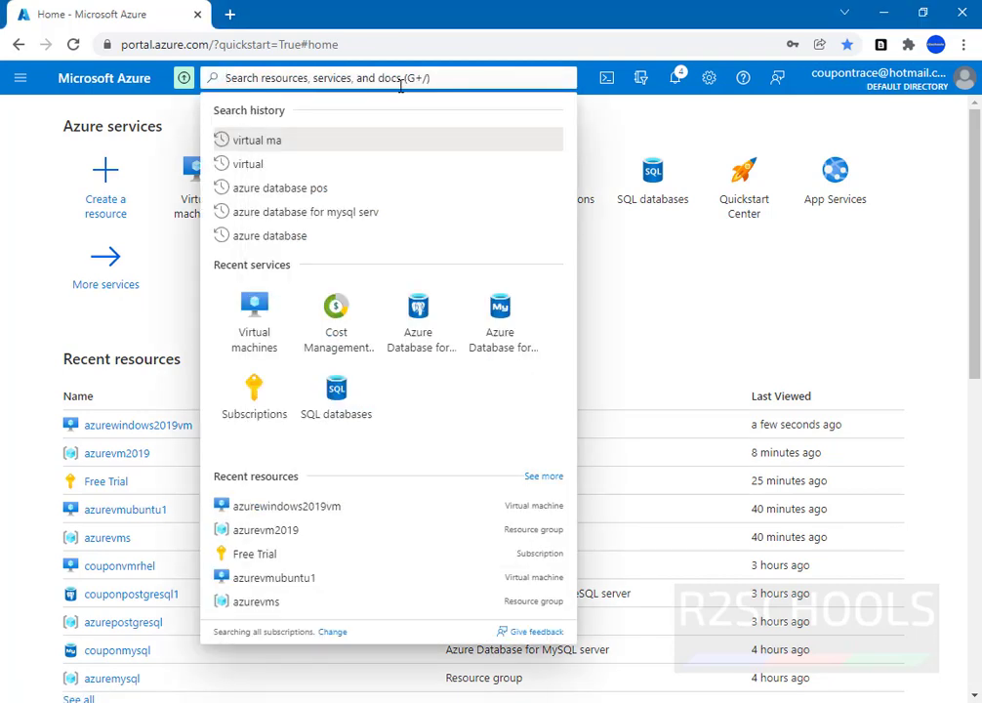
type("virtu")
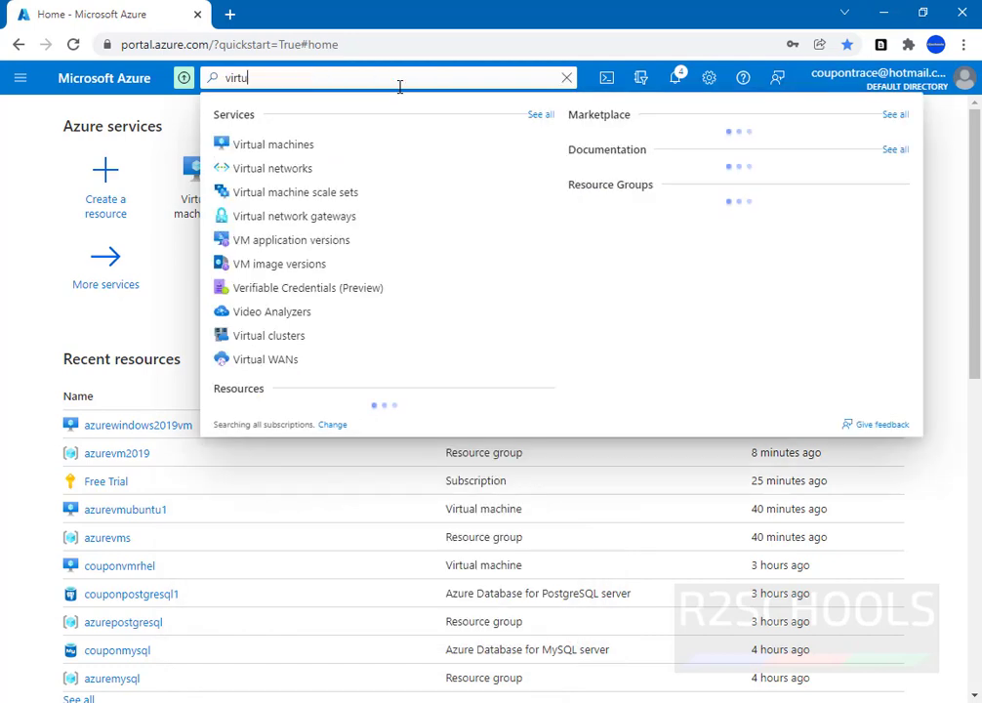
type("al machines")
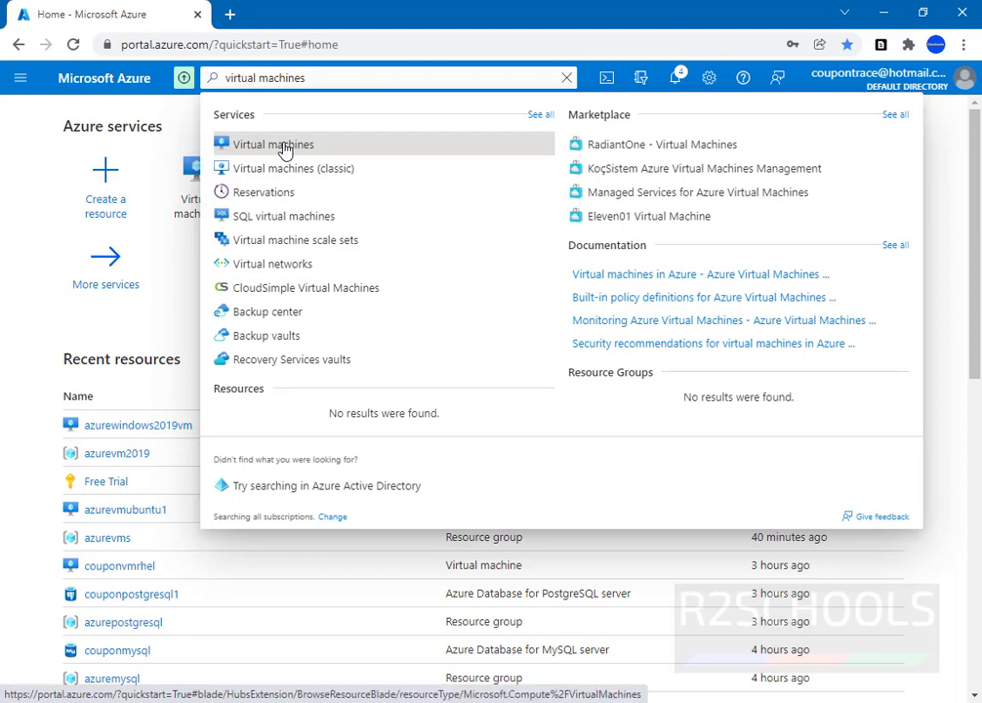
left_click(284, 150)
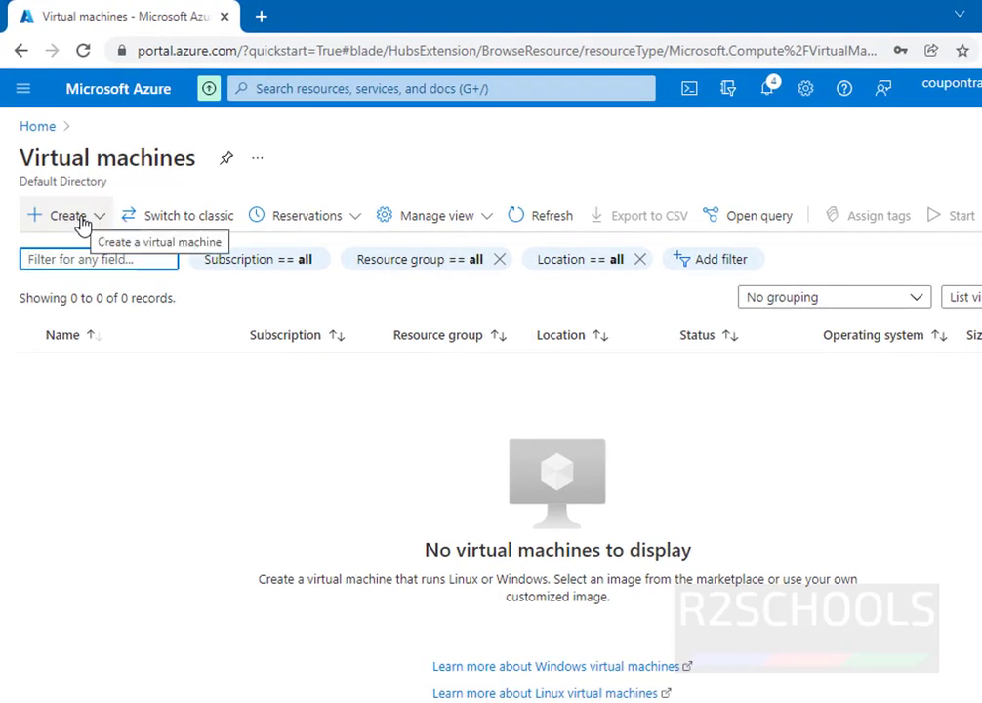
Start a new virtual machine using the Create menu's Virtual machine option.
left_click(82, 224)
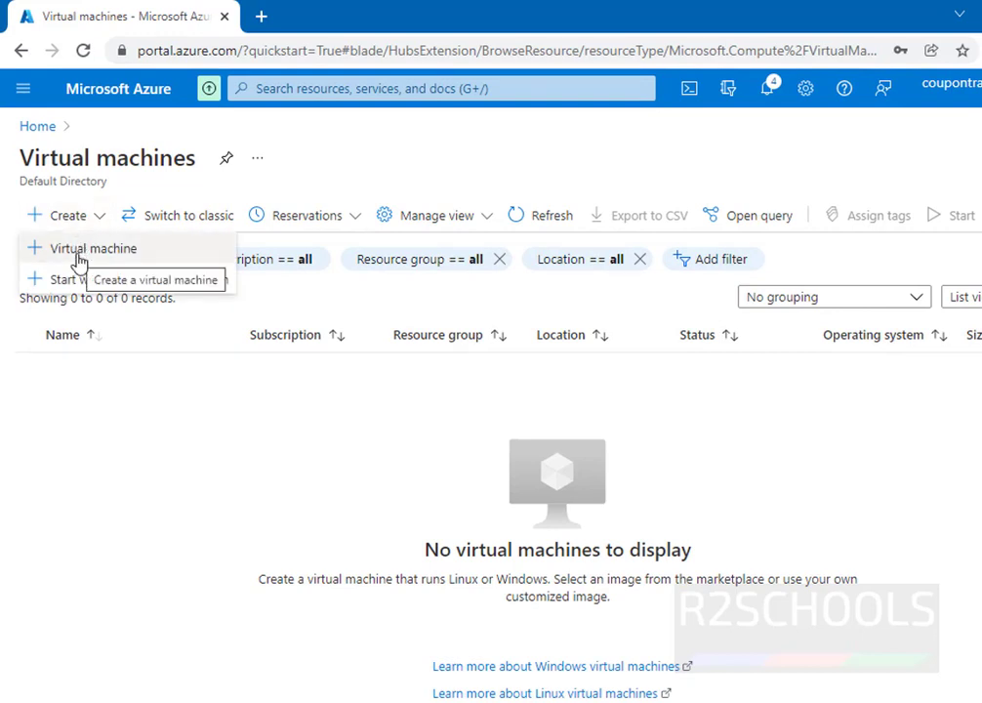
left_click(78, 252)
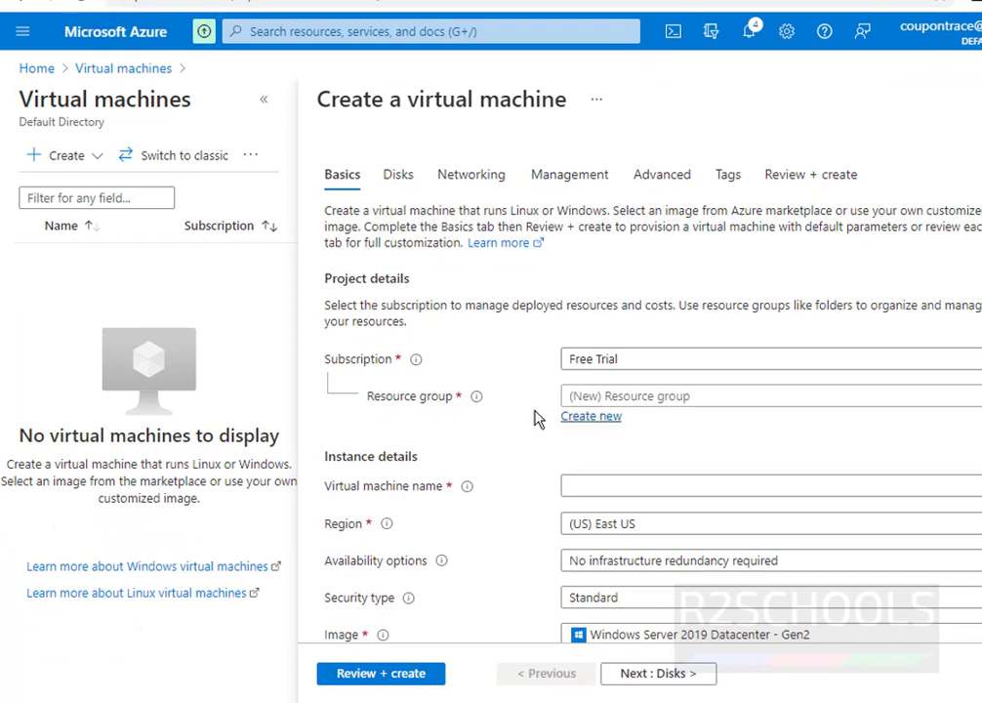
Put the VM in resource group azurevms and name it Windows11vm.
left_click(643, 400)
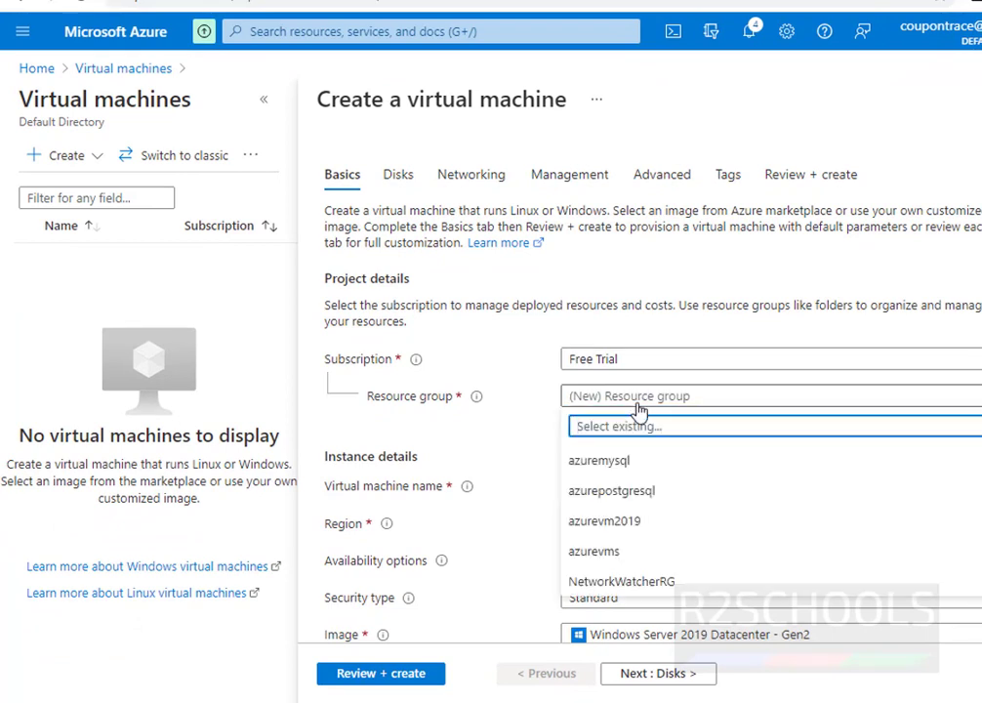
left_click(575, 570)
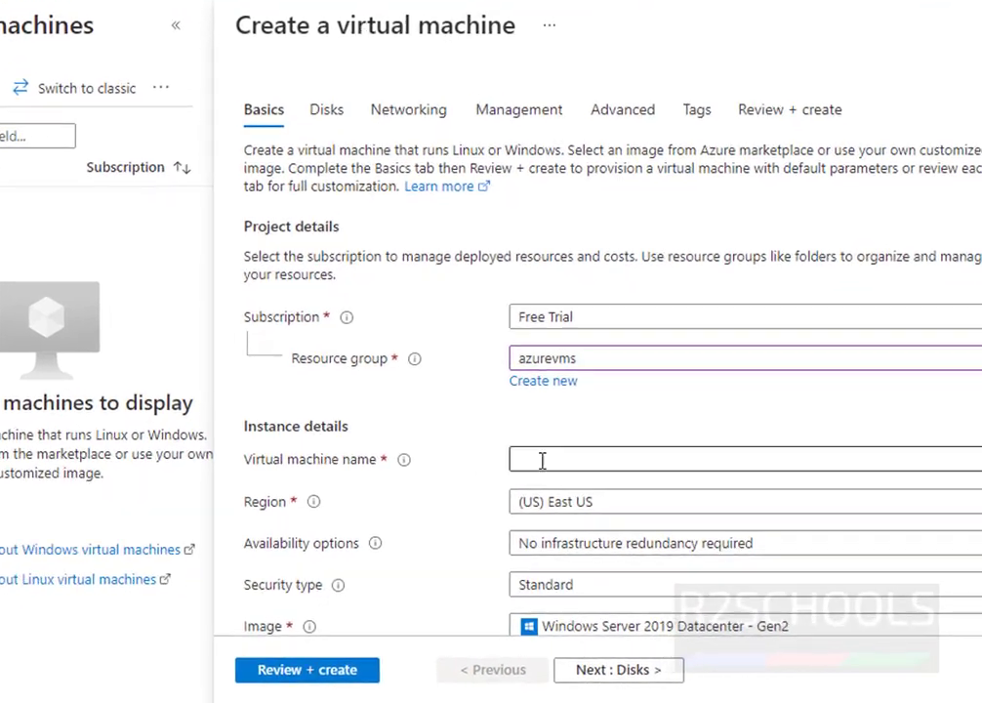
left_click(542, 461)
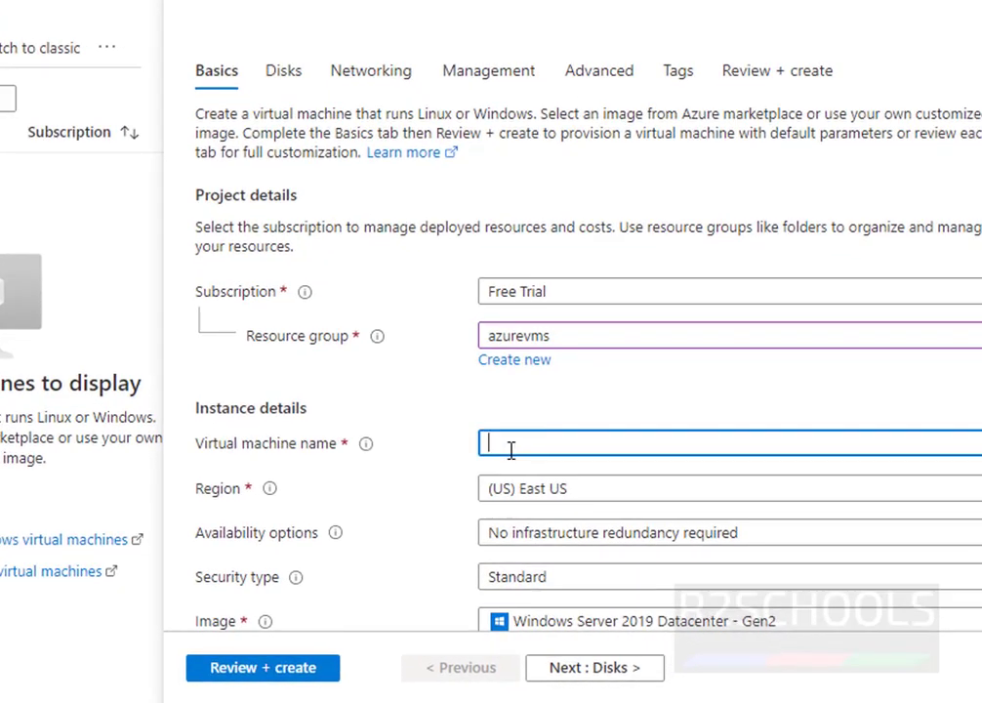
type("Windows1")
type("11")
type("m")
key("Tab")
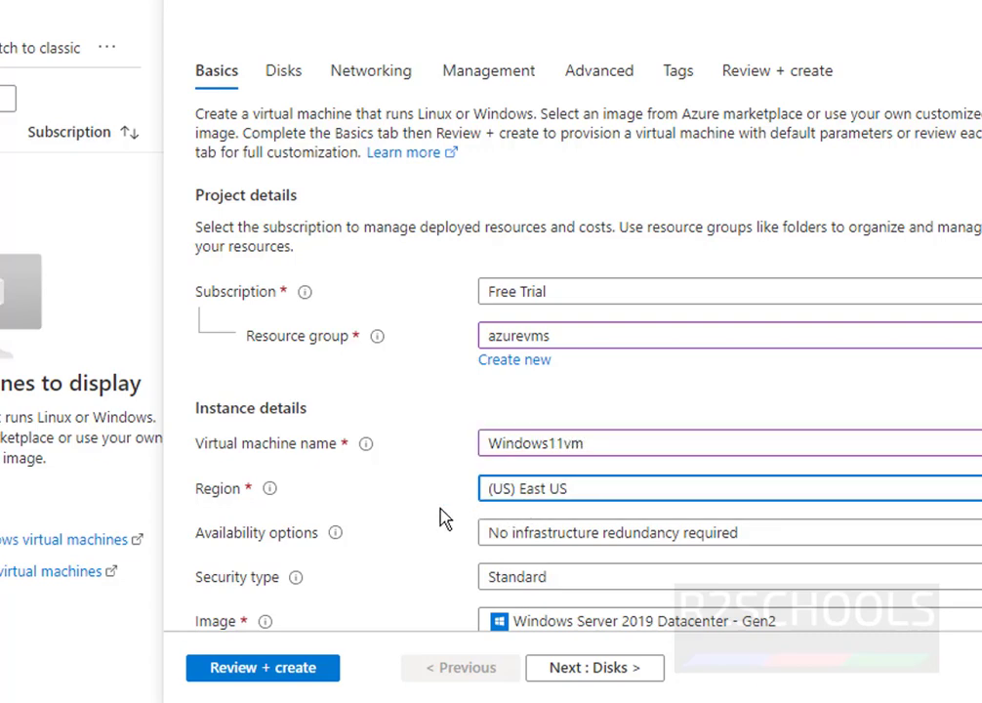
Keep the Standard security type and bring up the full image catalogue via See all images.
scroll(557, 498, "down", 3)
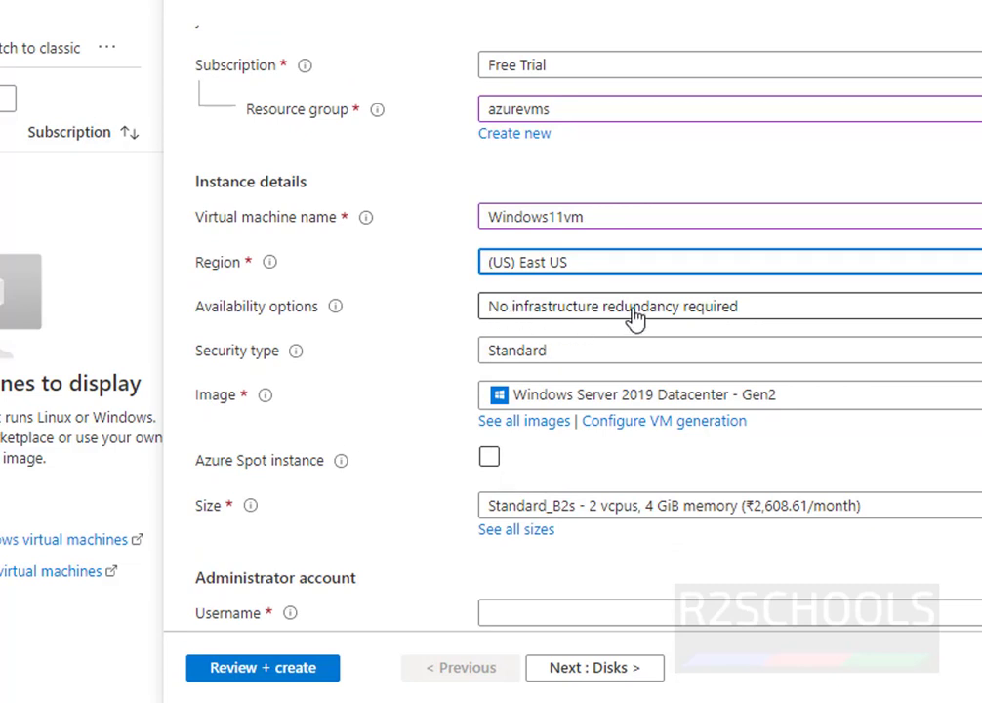
key("Tab")
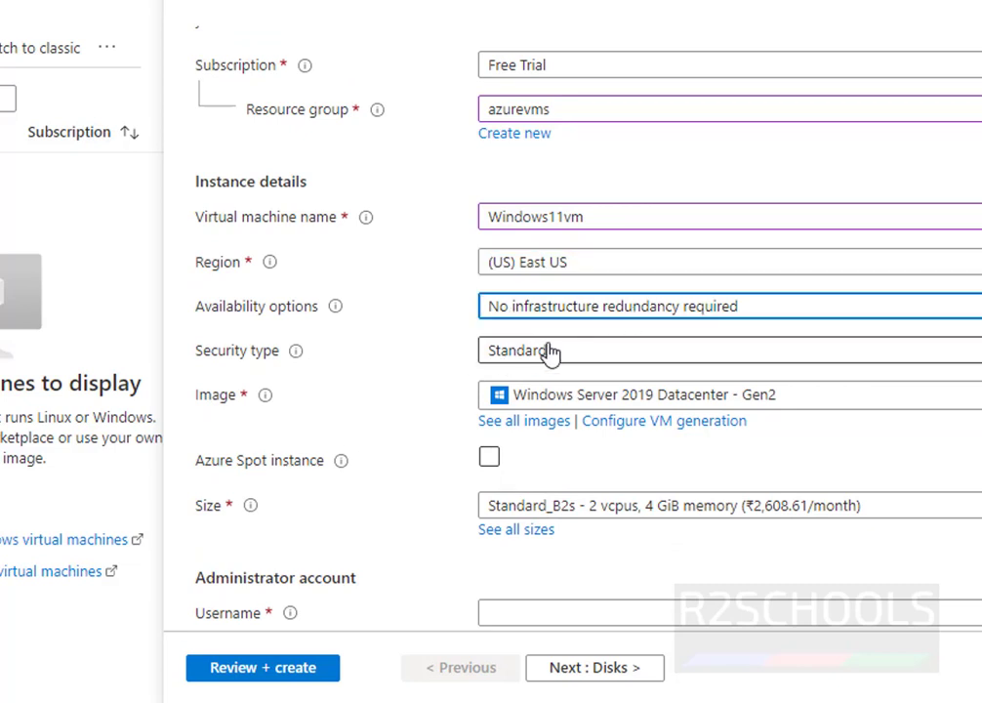
left_click(549, 351)
left_click(550, 352)
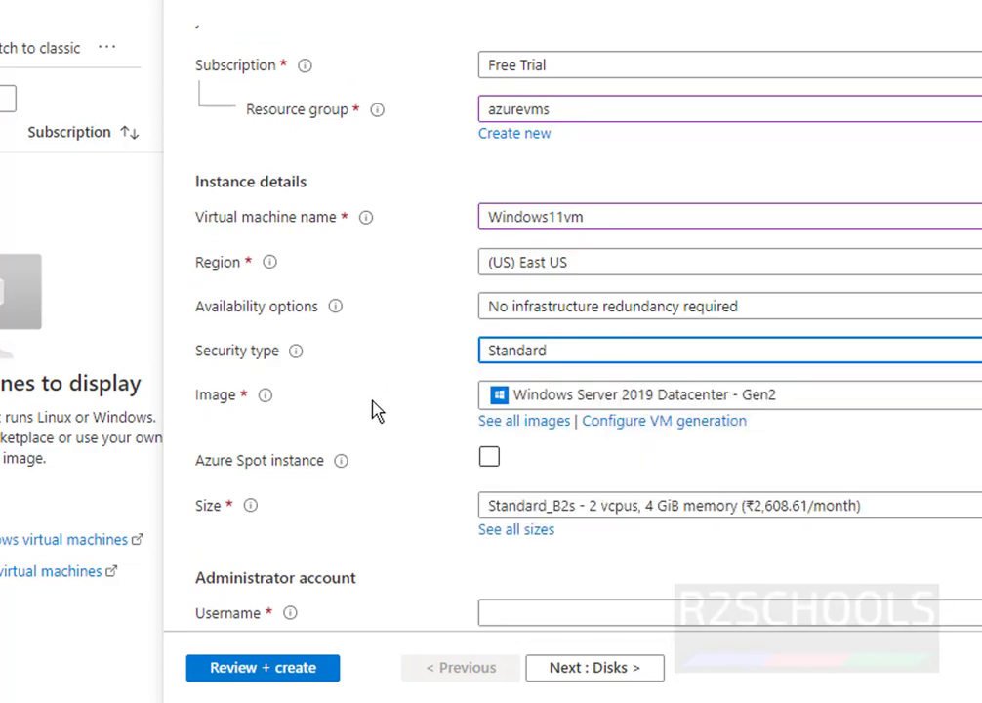
left_click(869, 403)
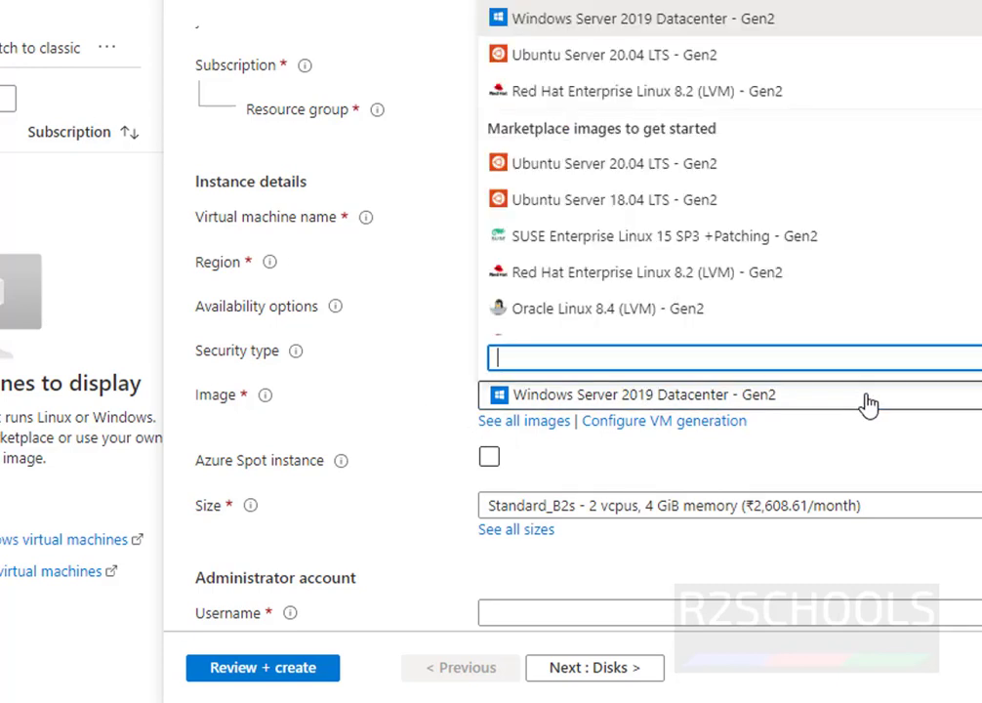
left_click(869, 403)
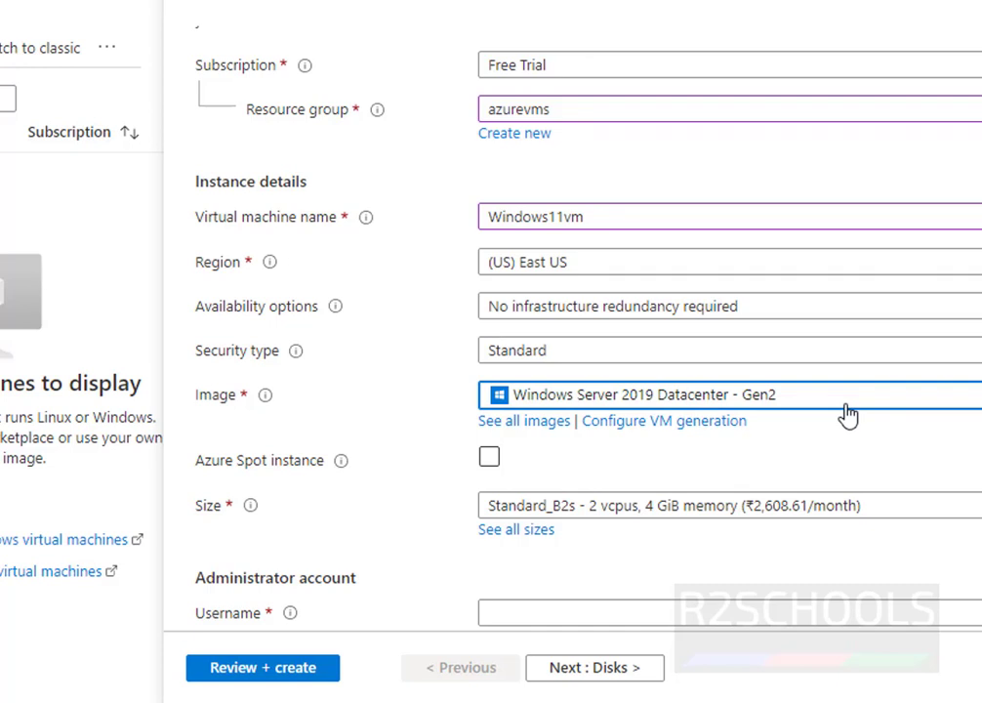
left_click(818, 403)
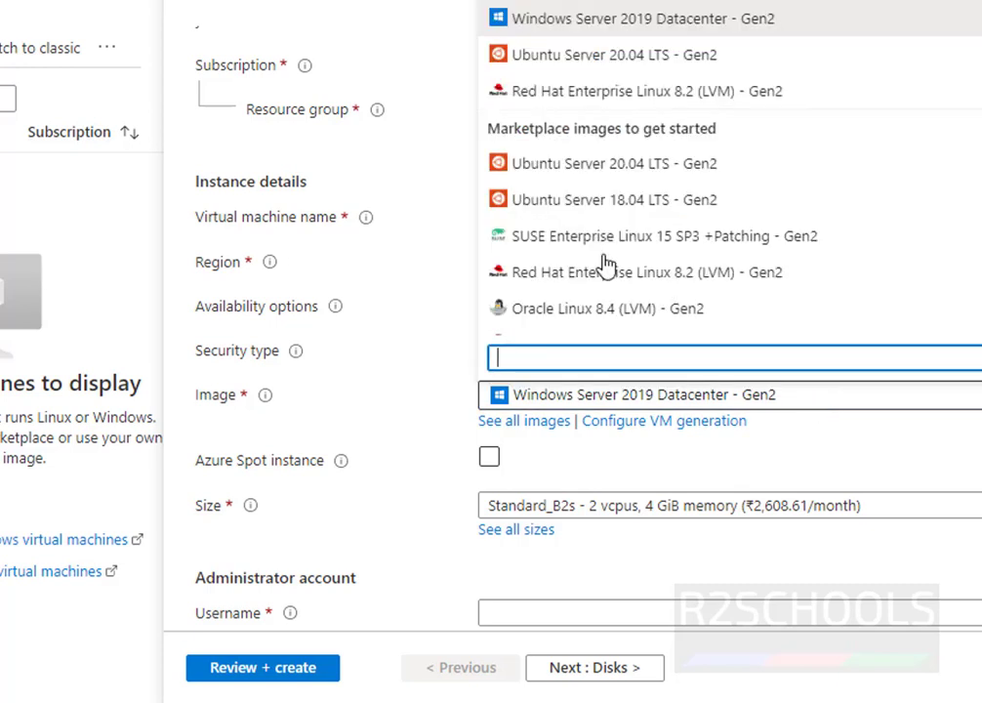
scroll(608, 254, "down", 3)
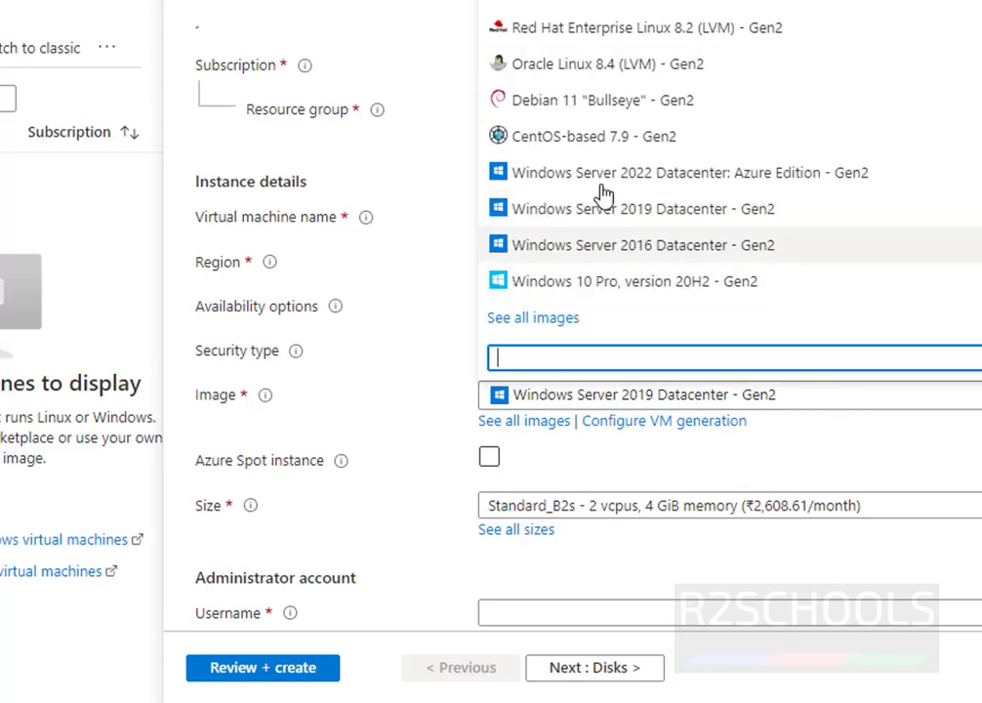
left_click(557, 325)
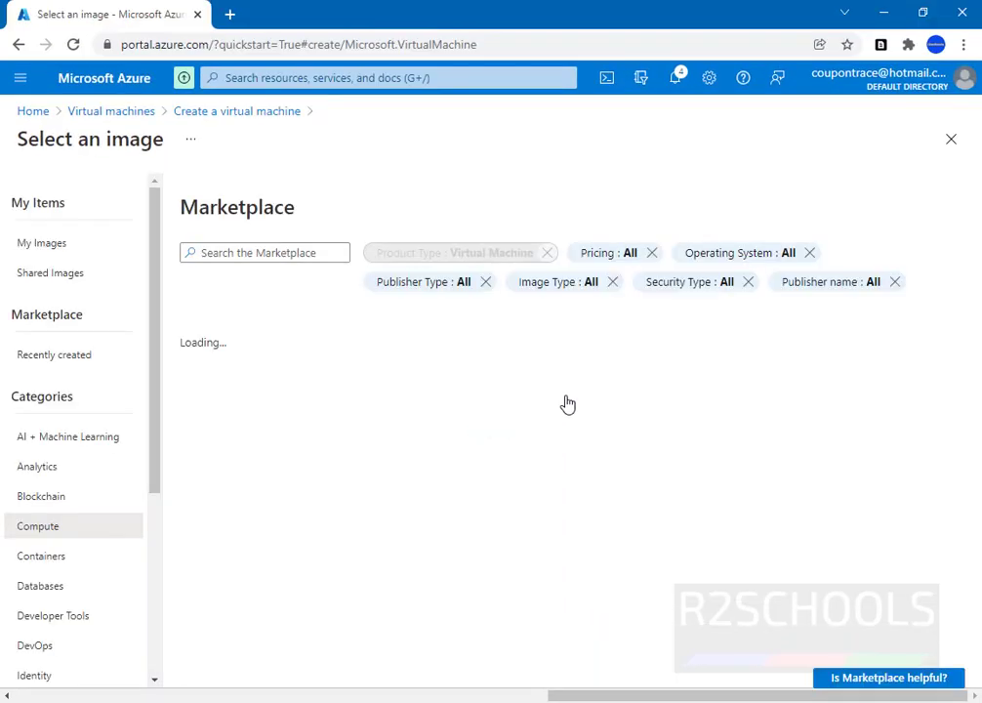
Search the Marketplace for 'windows 11' and select the Windows 11 Pro - Gen2 image.
left_click(303, 254)
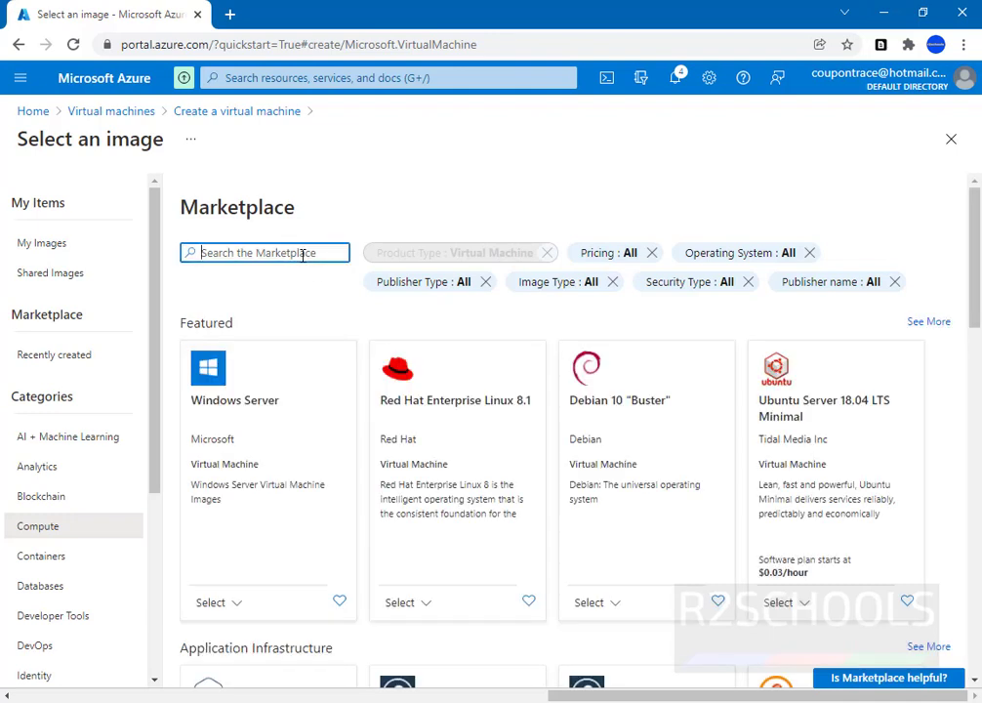
type("windows 11")
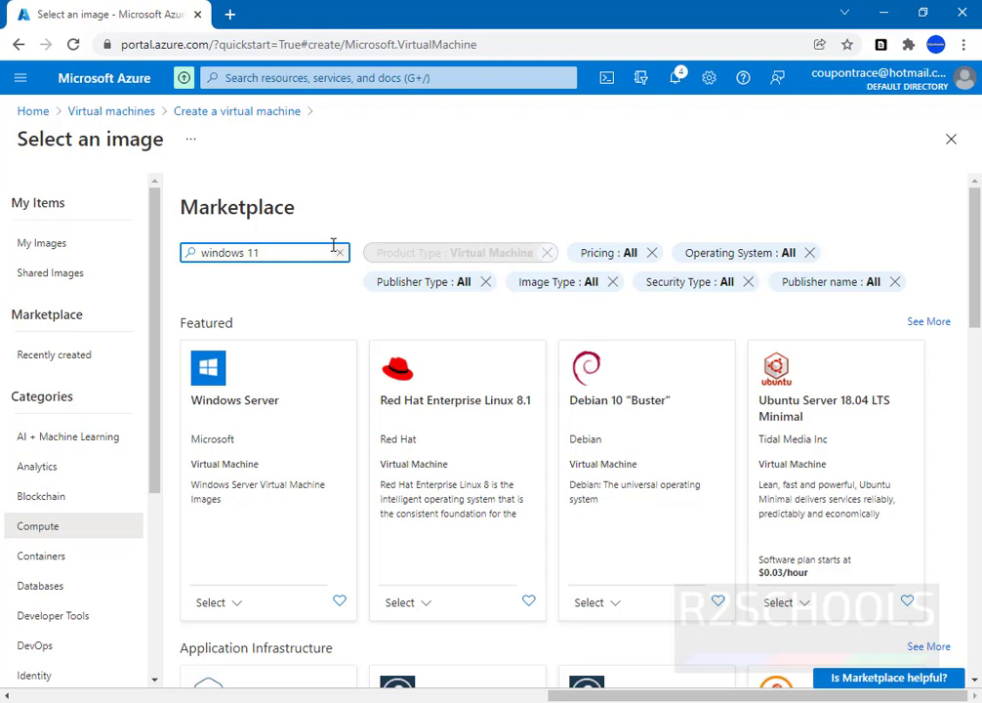
key("Return")
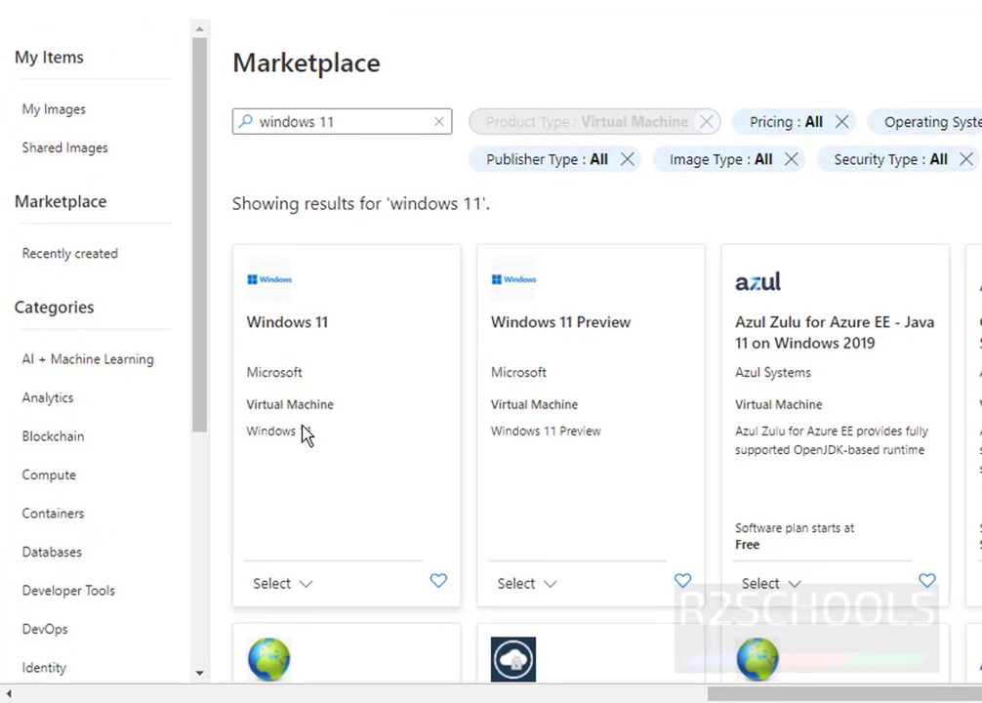
left_click(304, 586)
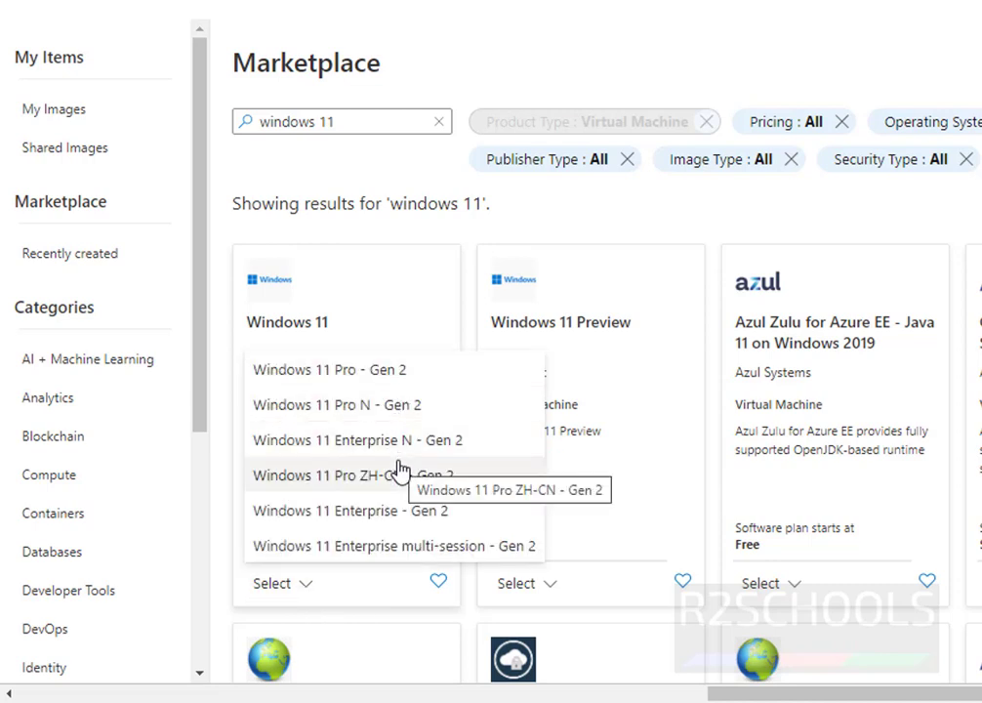
left_click(409, 385)
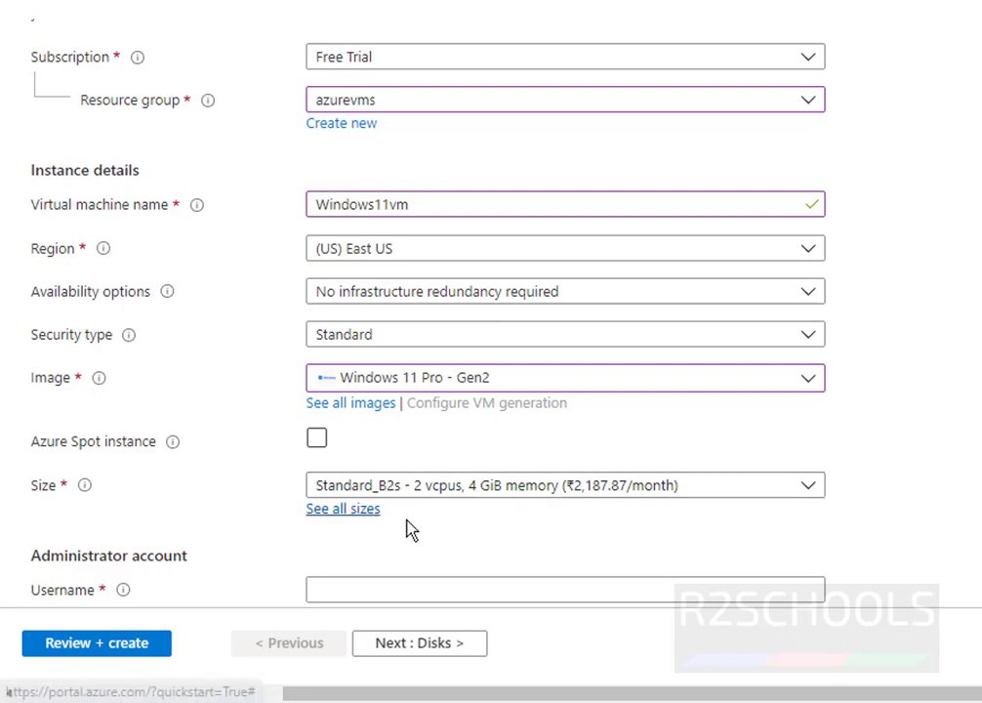
Choose the Standard_B2s size (2 vCPUs, 4 GiB memory) from the full size list.
left_click(357, 516)
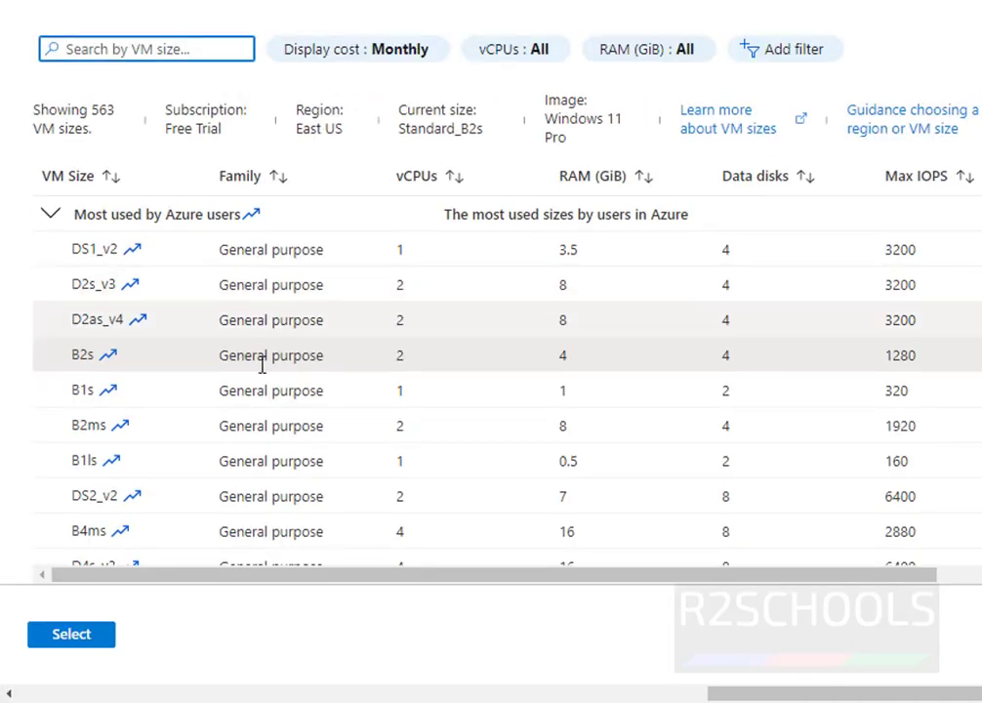
scroll(235, 415, "down", 10)
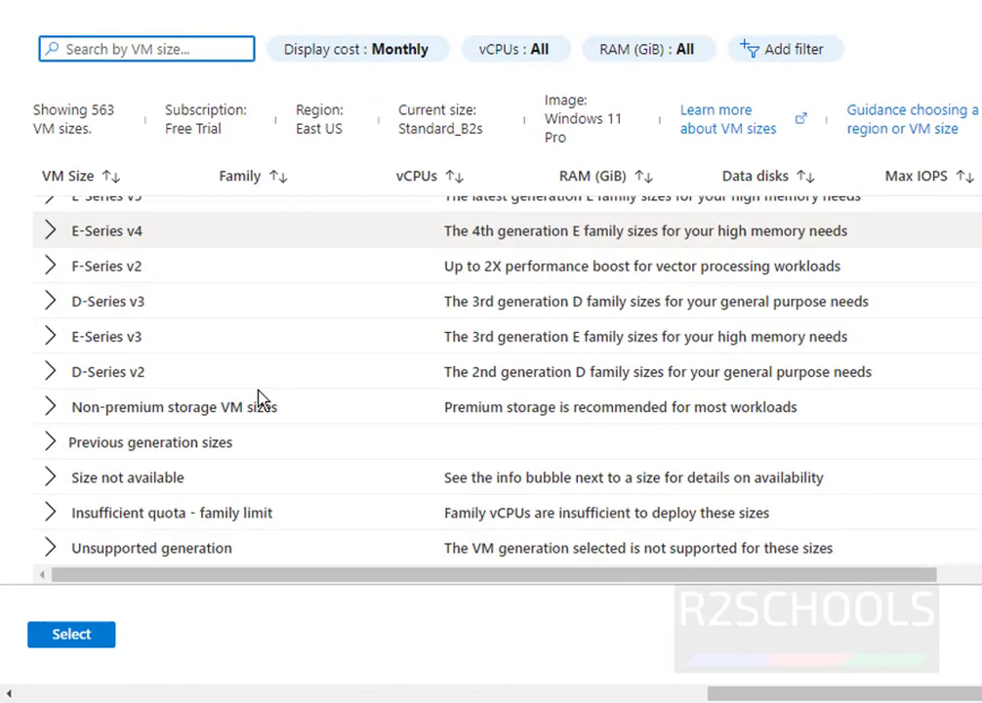
scroll(391, 366, "up", 10)
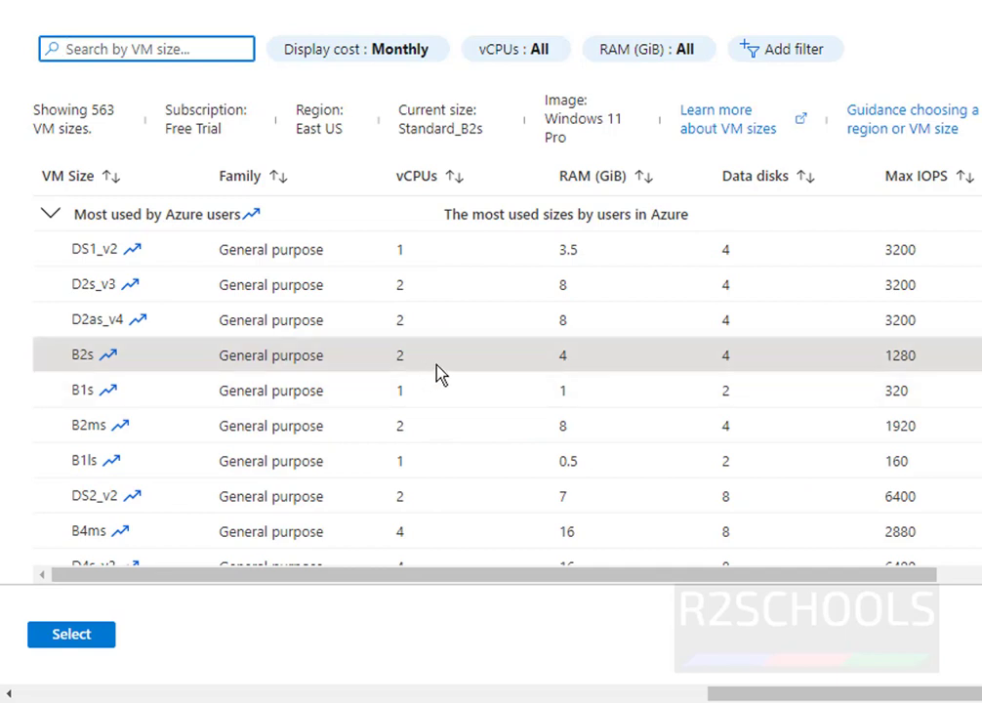
left_click(587, 364)
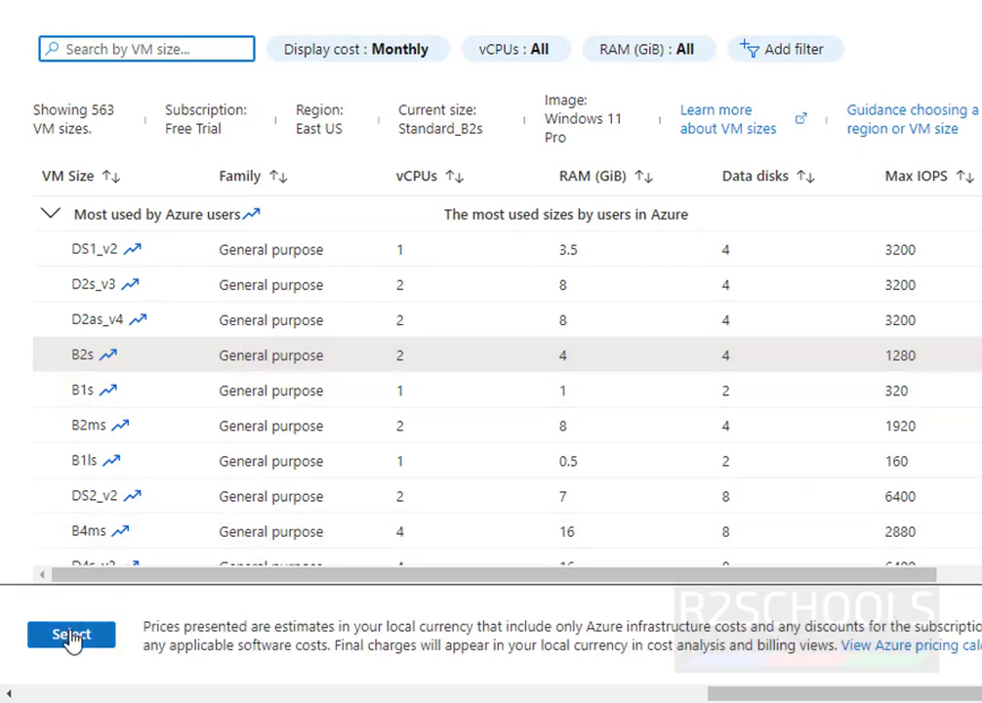
left_click(72, 637)
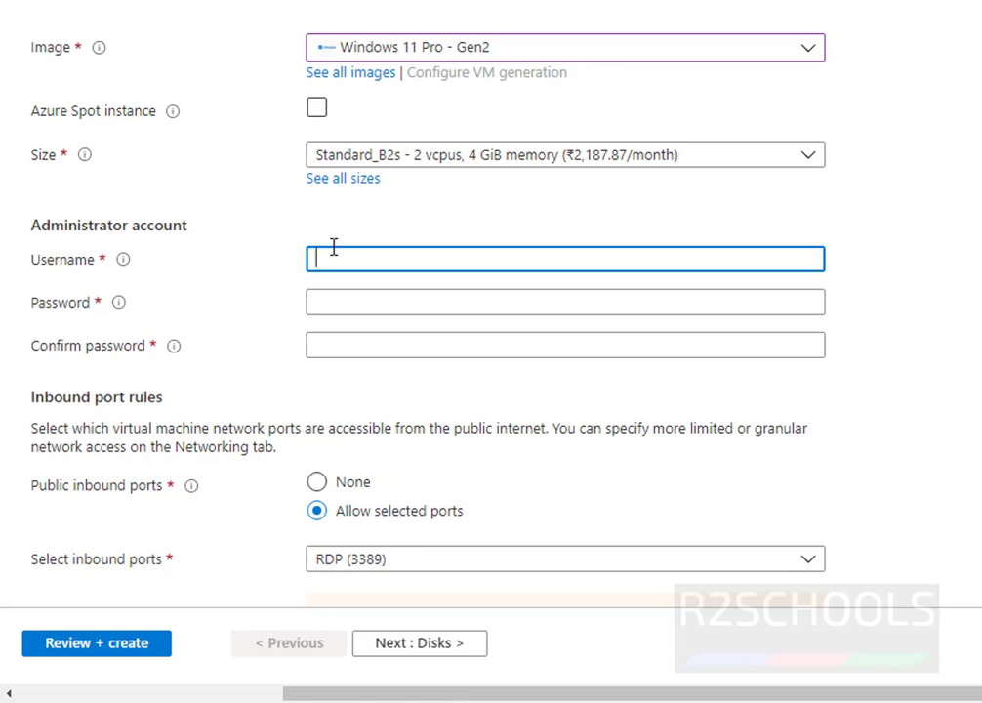
Enter the administrator username, then the password and its matching confirmation.
type("azurevmuser")
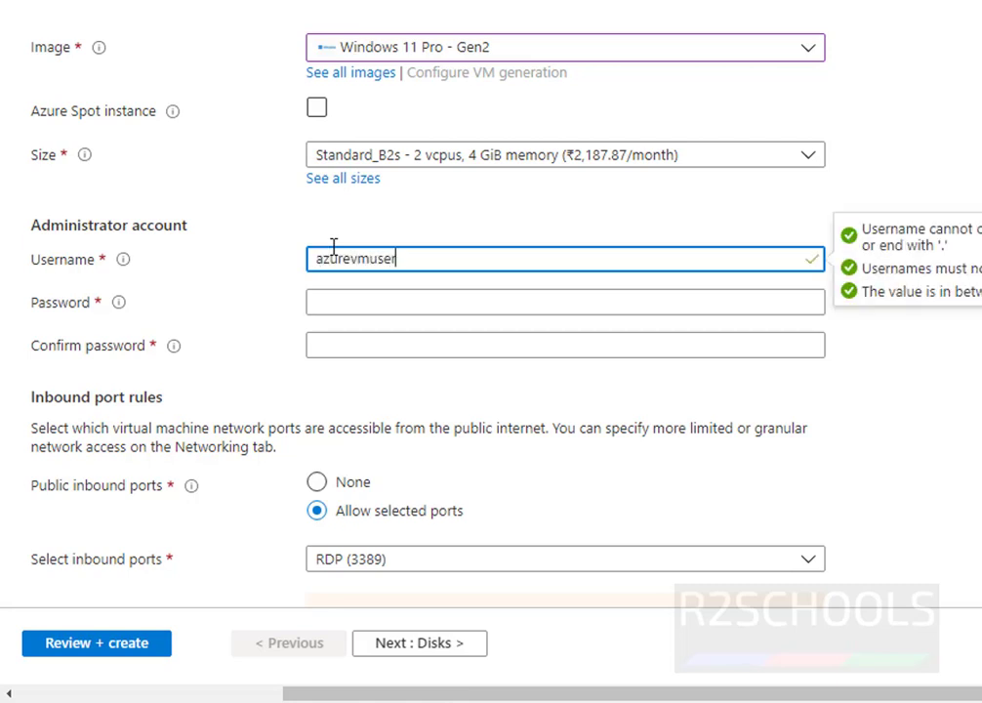
type("1")
left_click(380, 301)
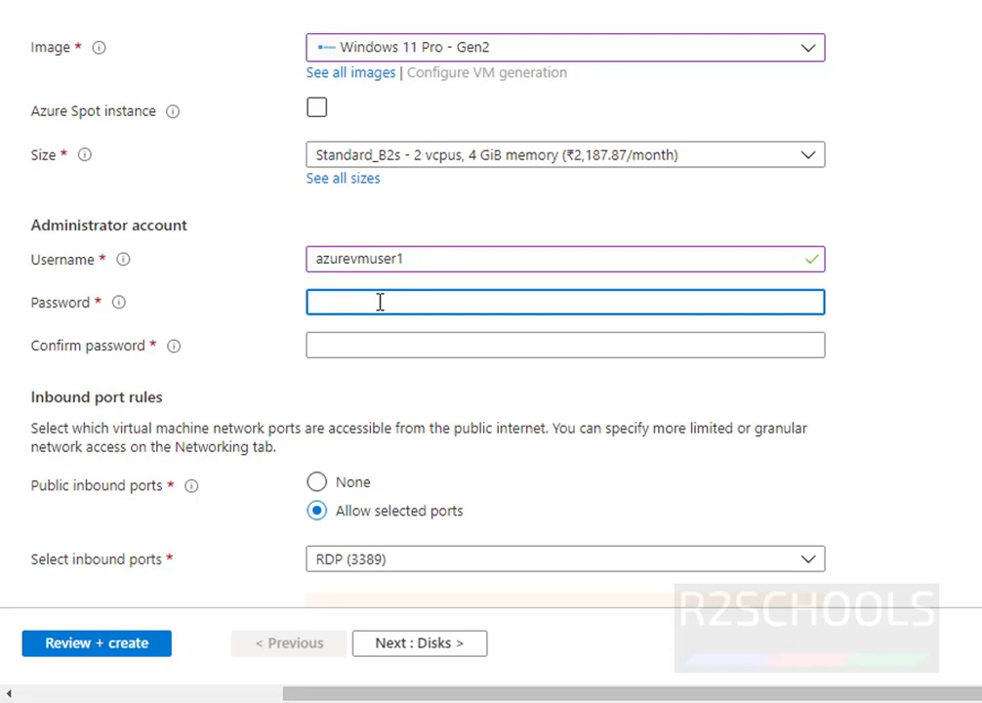
key("ctrl+v")
key("Tab")
type("••••")
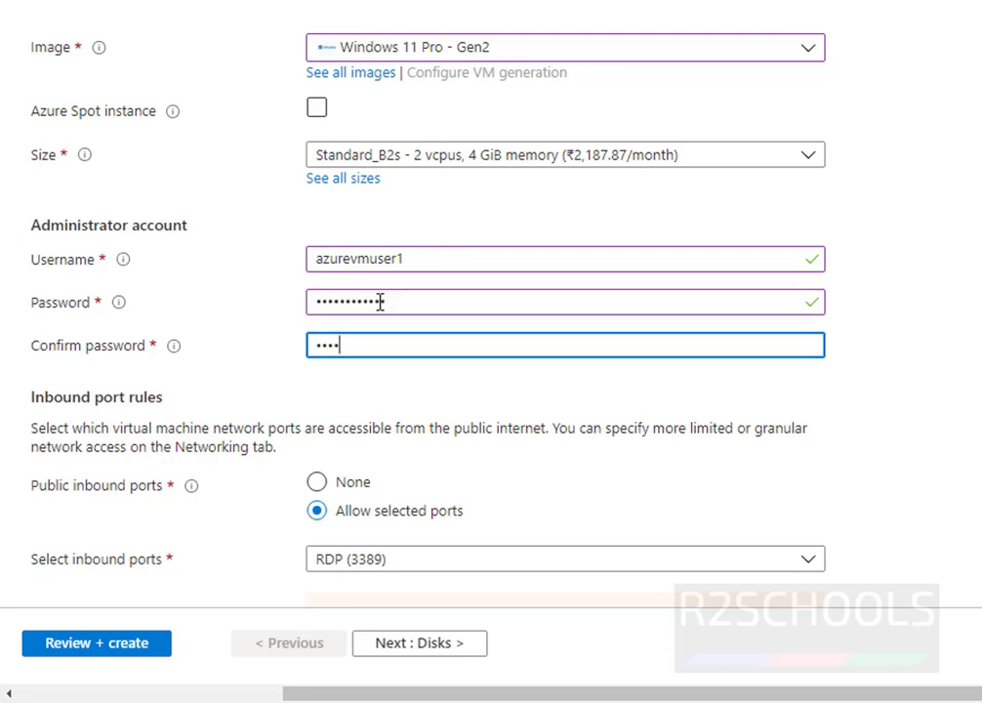
type("••")
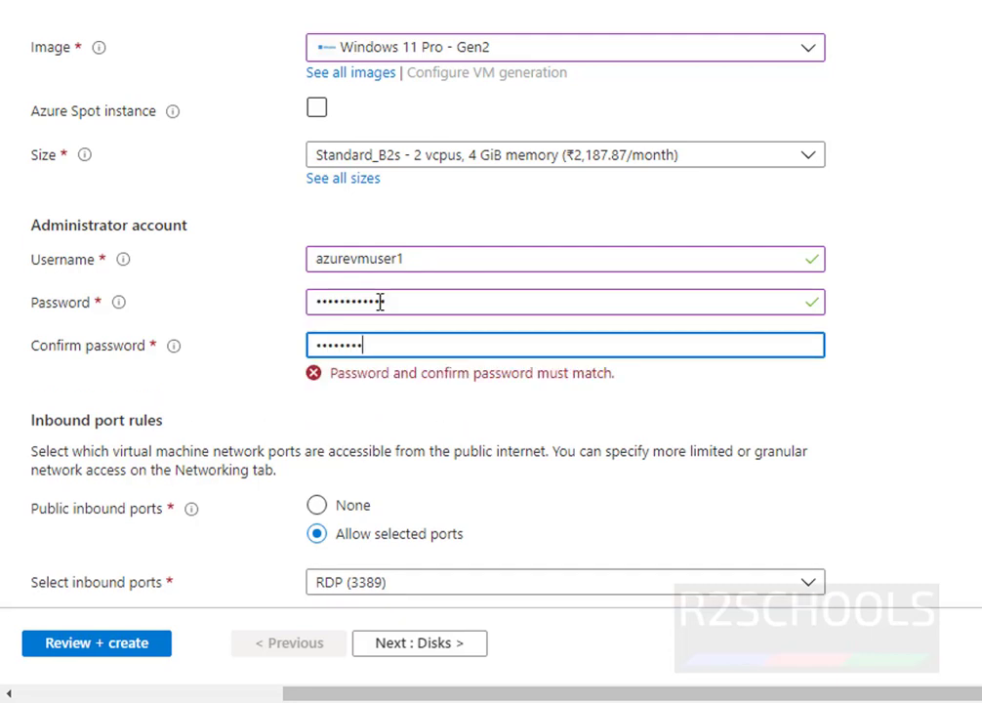
type("•••••")
scroll(920, 394, "down", 3)
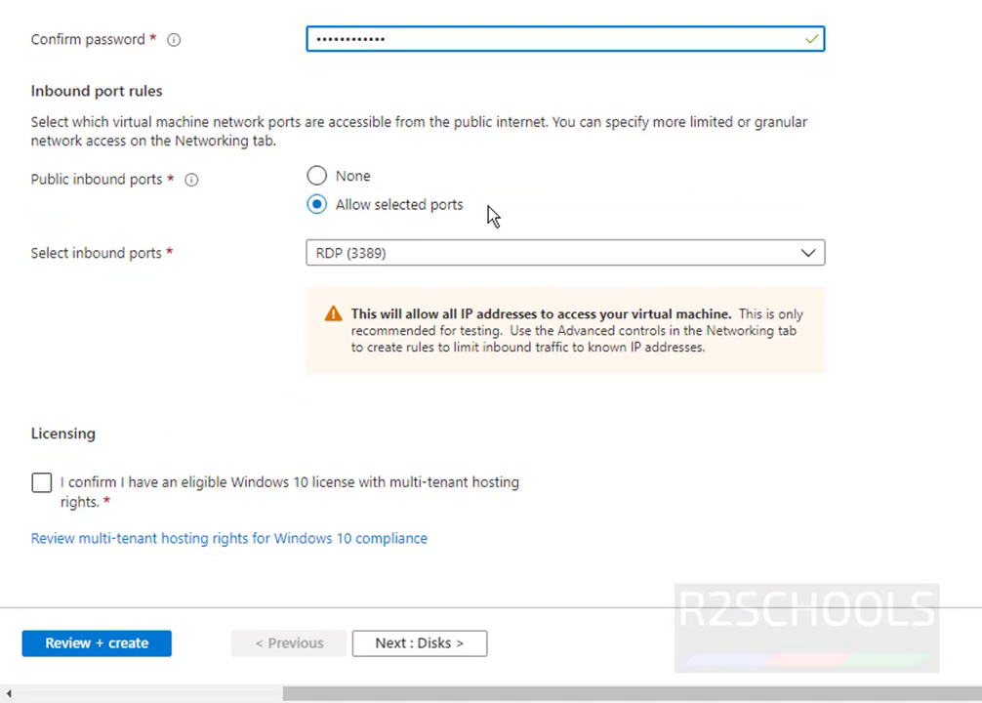
Allow HTTP (80) and HTTPS (443) inbound ports alongside RDP (3389).
left_click(396, 255)
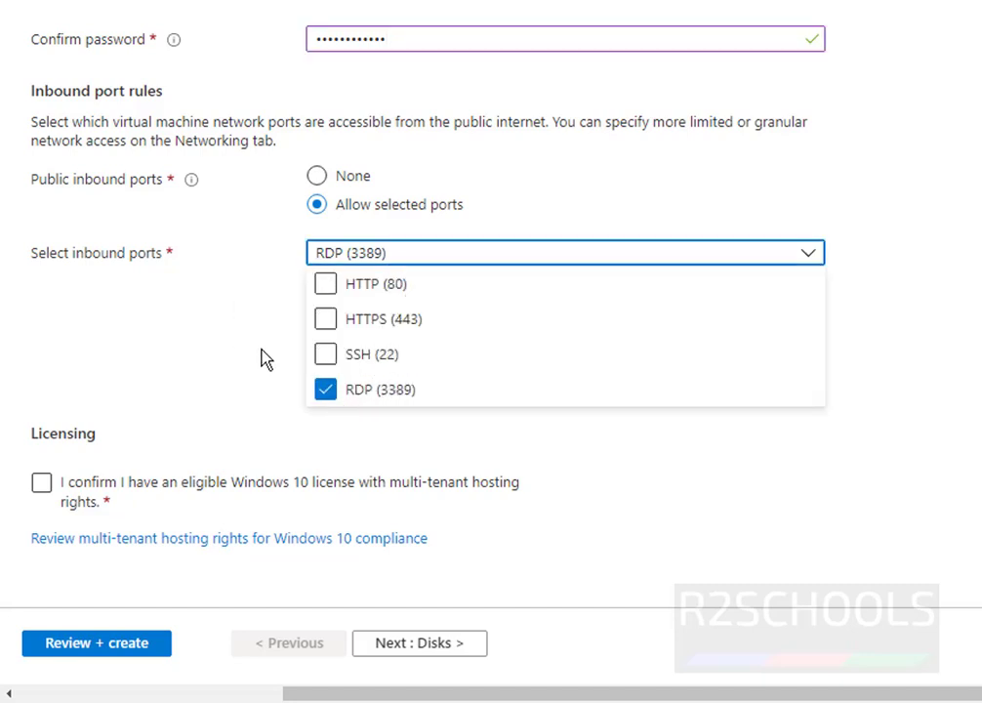
left_click(167, 351)
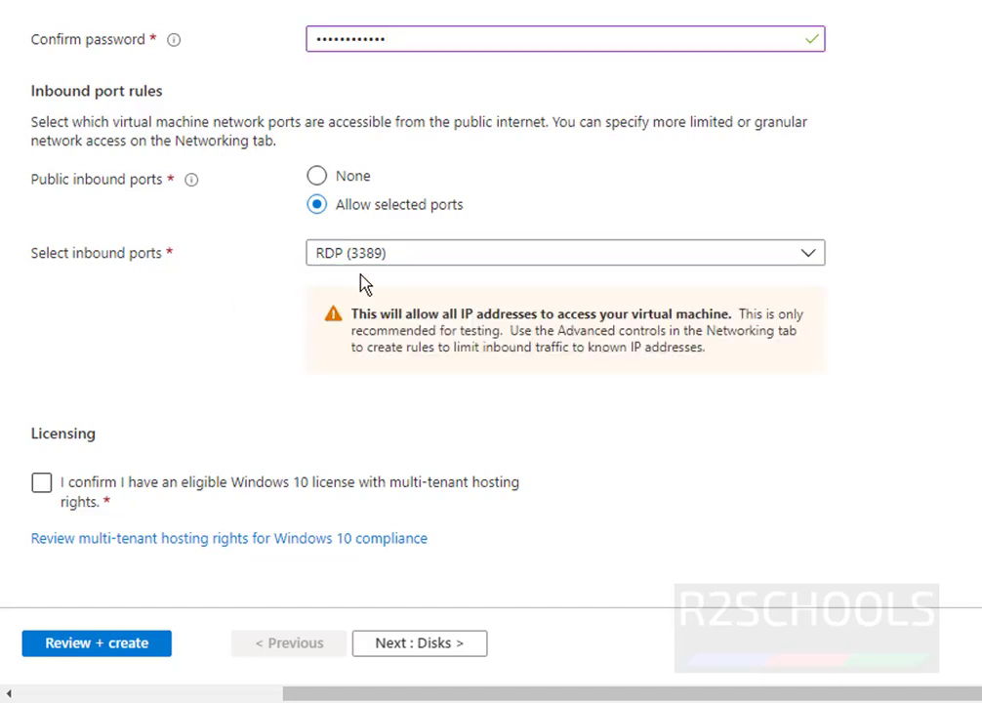
left_click(410, 256)
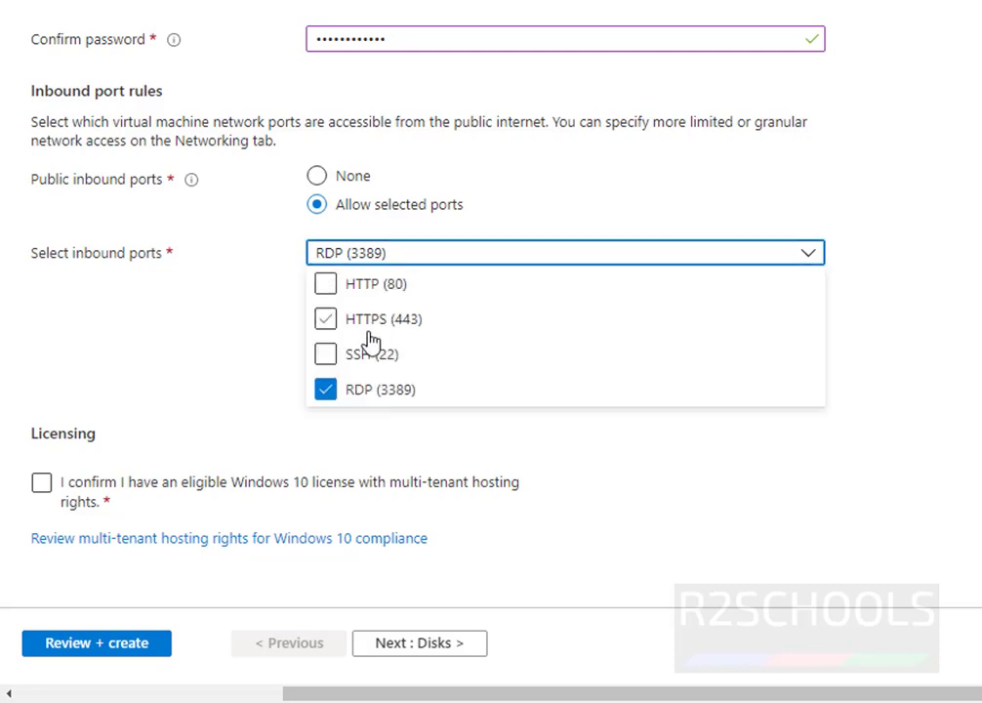
left_click(328, 321)
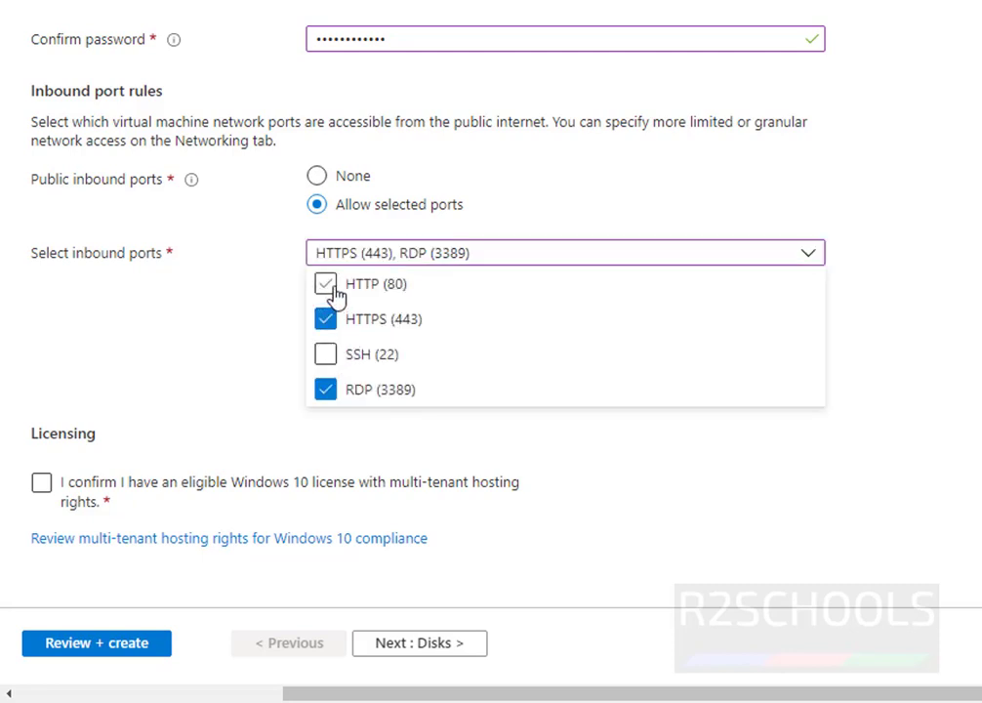
left_click(328, 286)
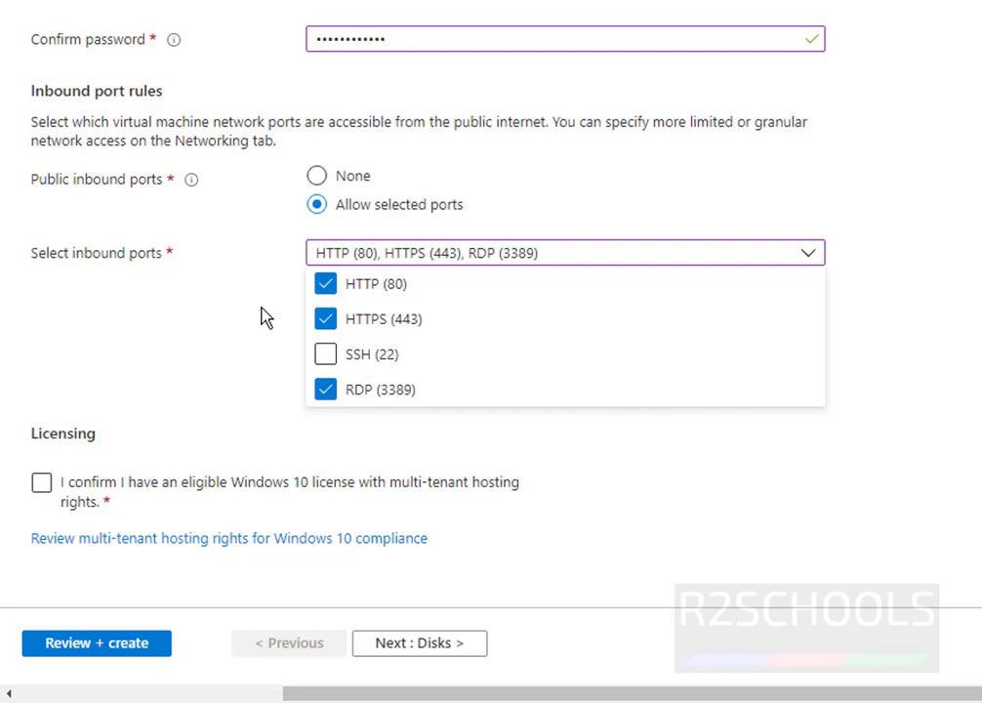
left_click(262, 317)
Confirm eligibility for the Windows licence with hosting rights and continue to Disks.
left_click(46, 486)
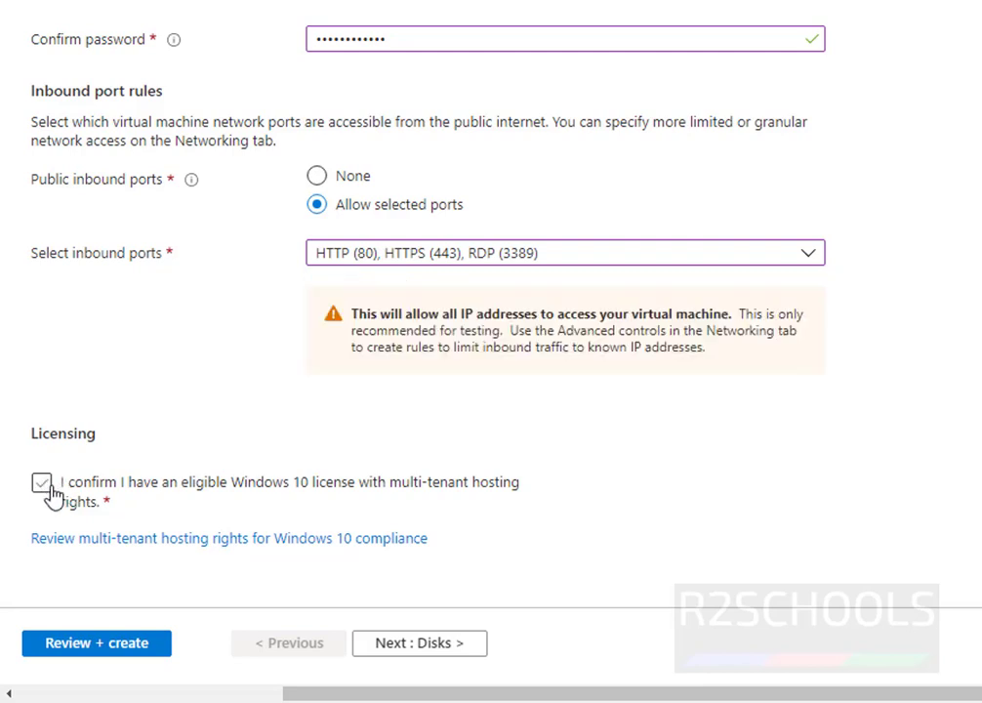
left_click(46, 486)
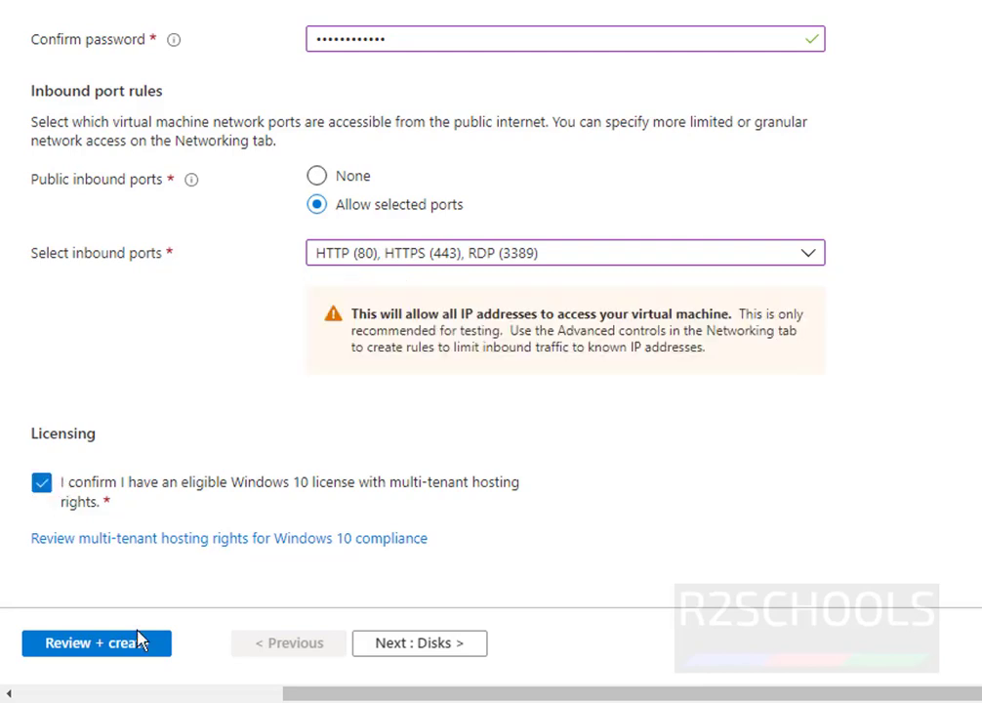
left_click(451, 650)
Use Standard SSD for the OS disk with default encryption, and begin adding a new data disk.
left_click(673, 200)
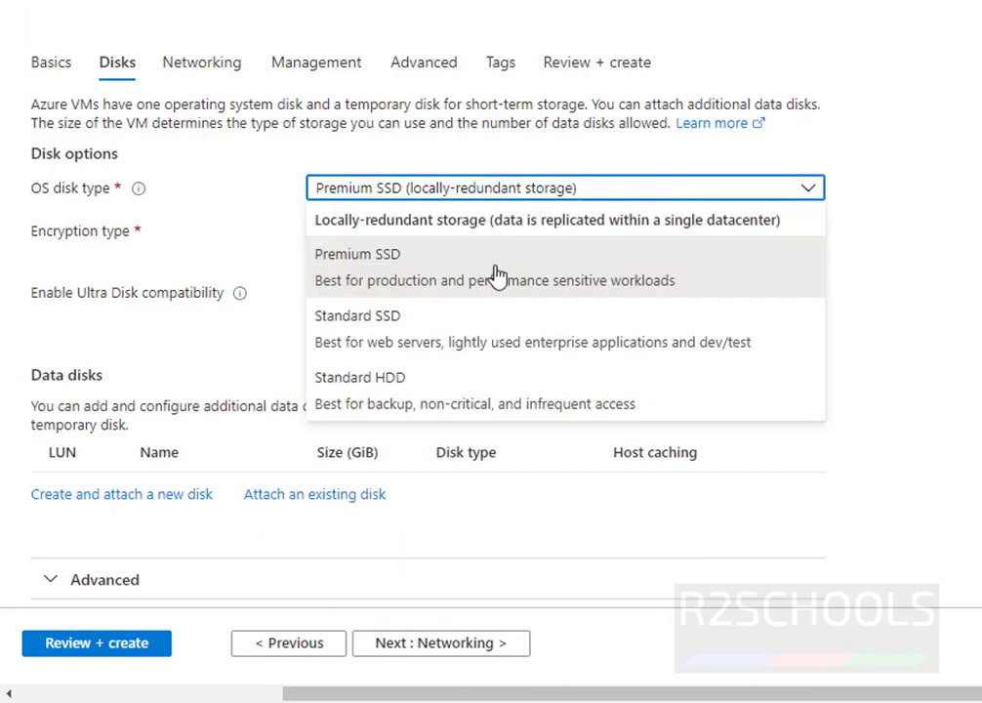
left_click(465, 322)
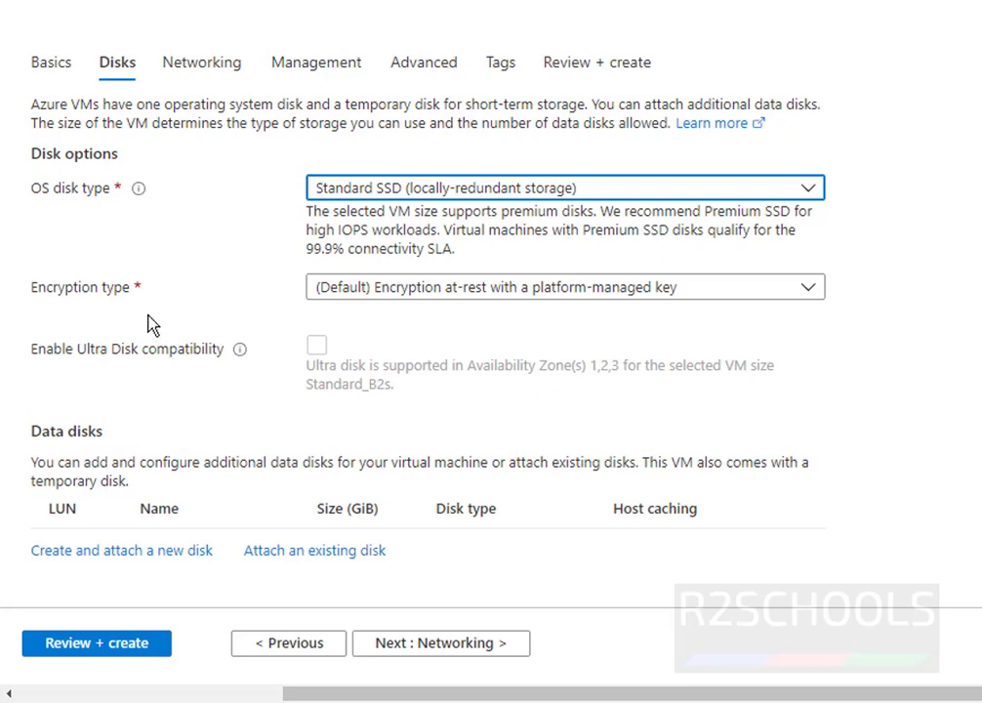
left_click(565, 289)
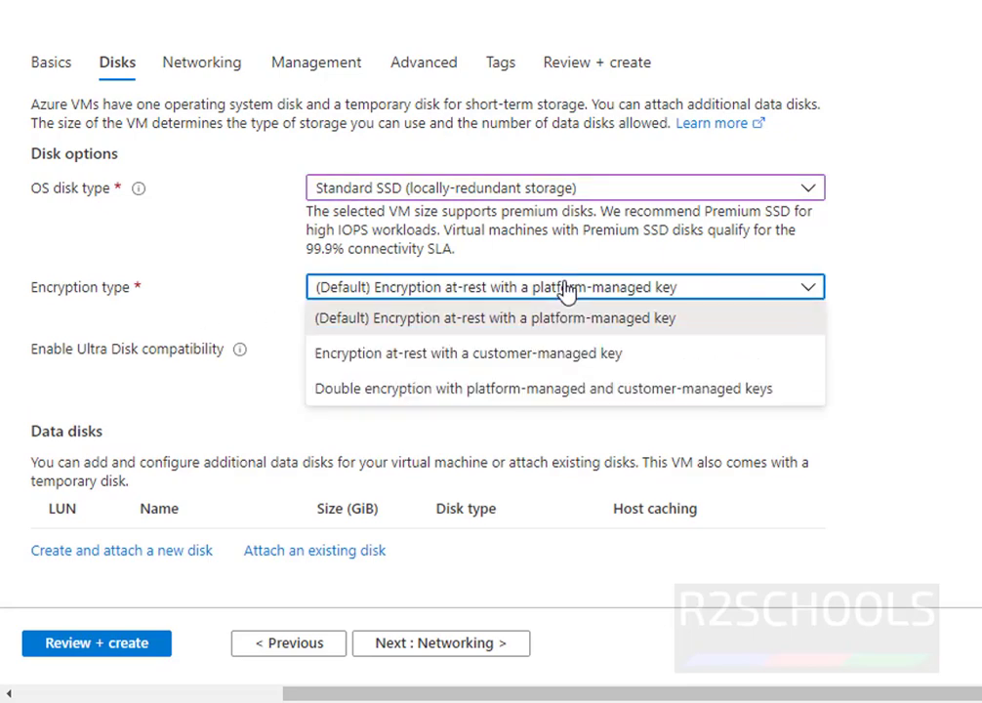
left_click(566, 289)
scroll(109, 482, "down", 1)
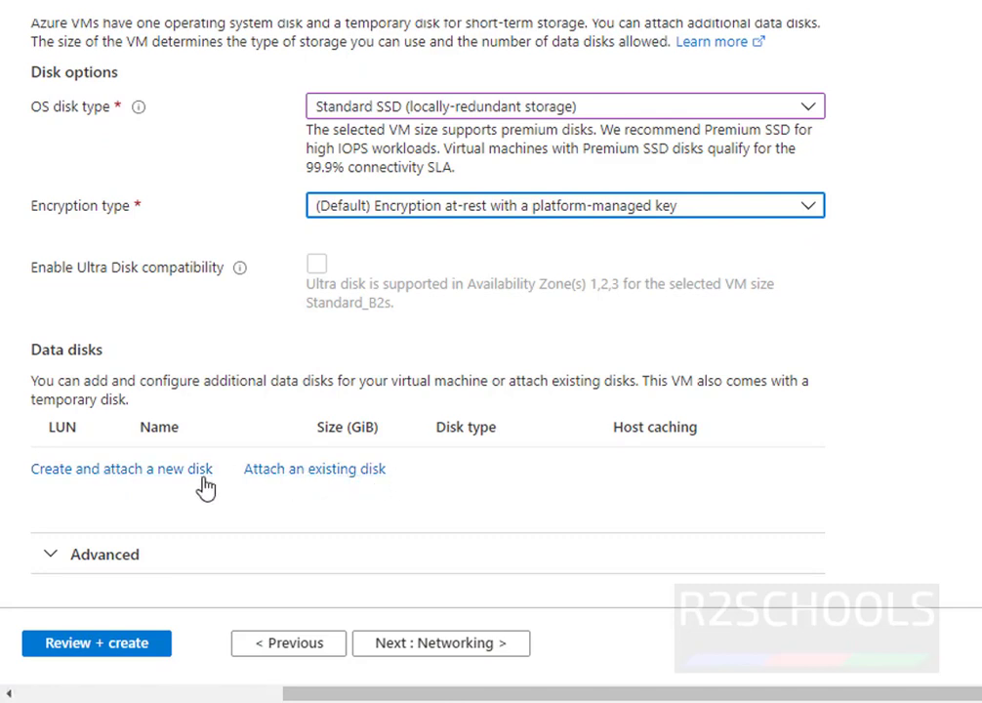
left_click(130, 479)
Create an empty 32 GiB P4 Premium SSD data disk, Windows11vm_DataDisk_0, and attach it.
left_click_drag(469, 117, 252, 113)
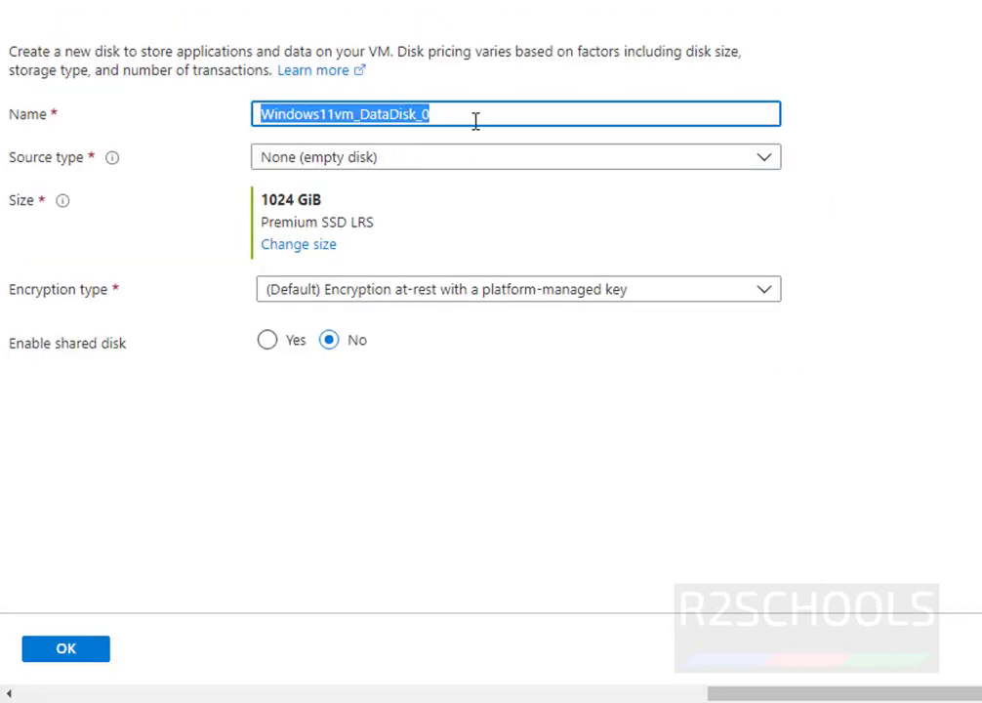
left_click(350, 160)
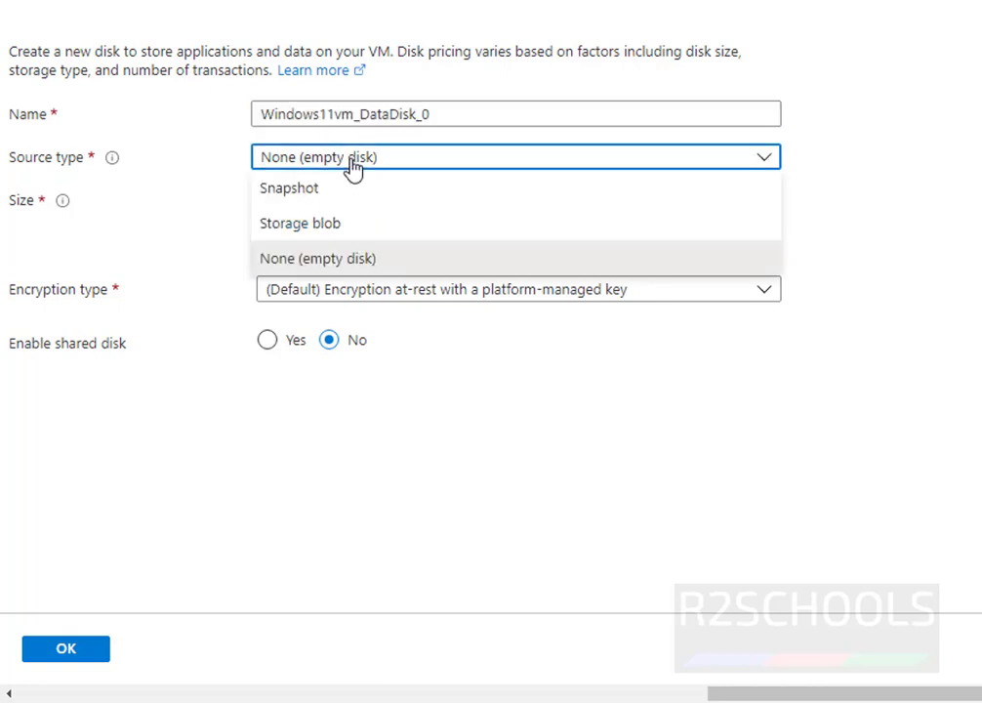
left_click(351, 162)
left_click(306, 249)
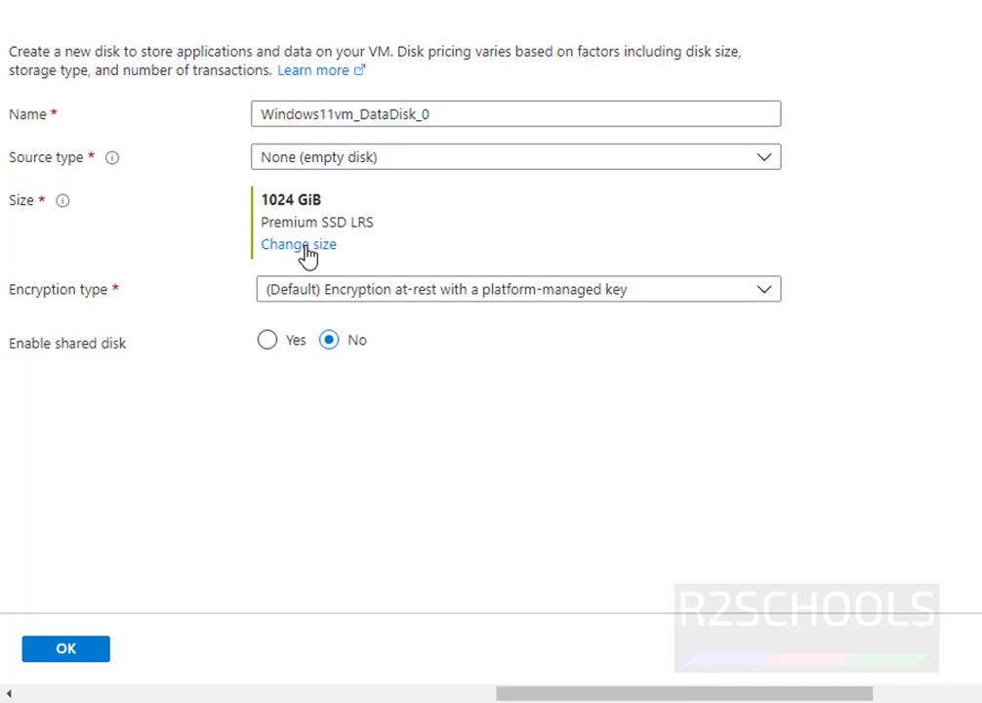
left_click(305, 249)
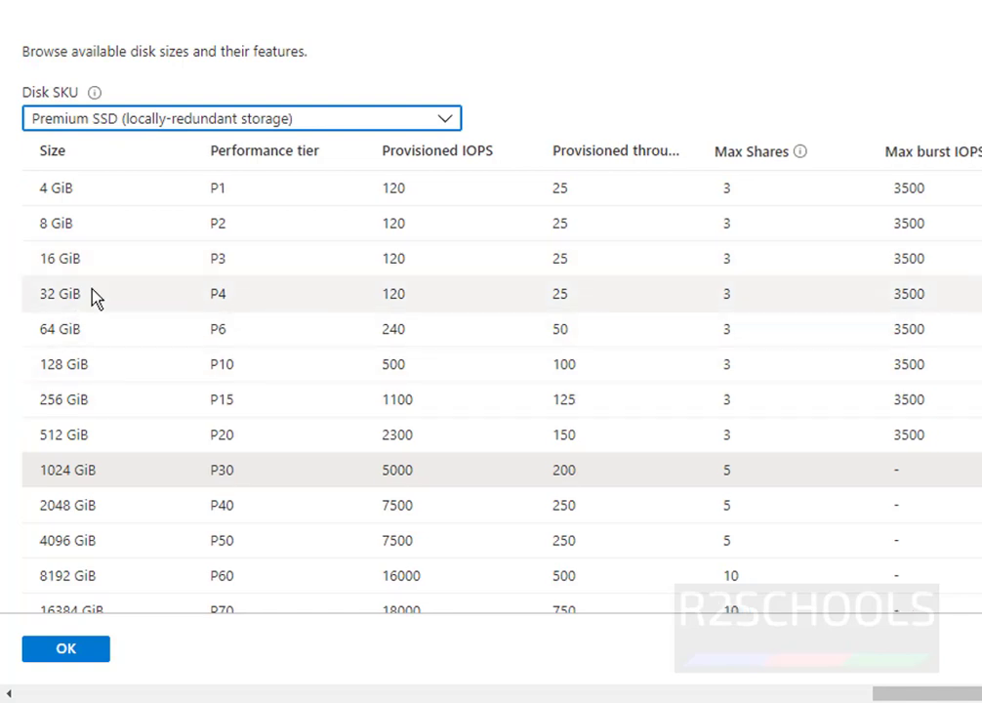
left_click(94, 295)
left_click(69, 653)
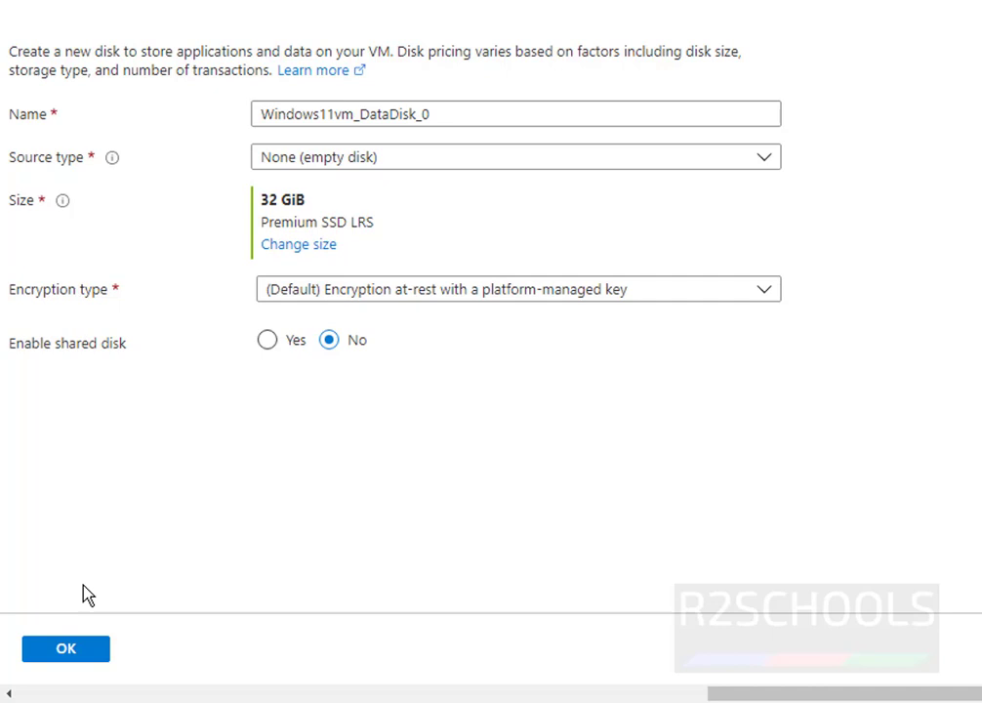
left_click(90, 650)
left_click_drag(249, 430, 332, 434)
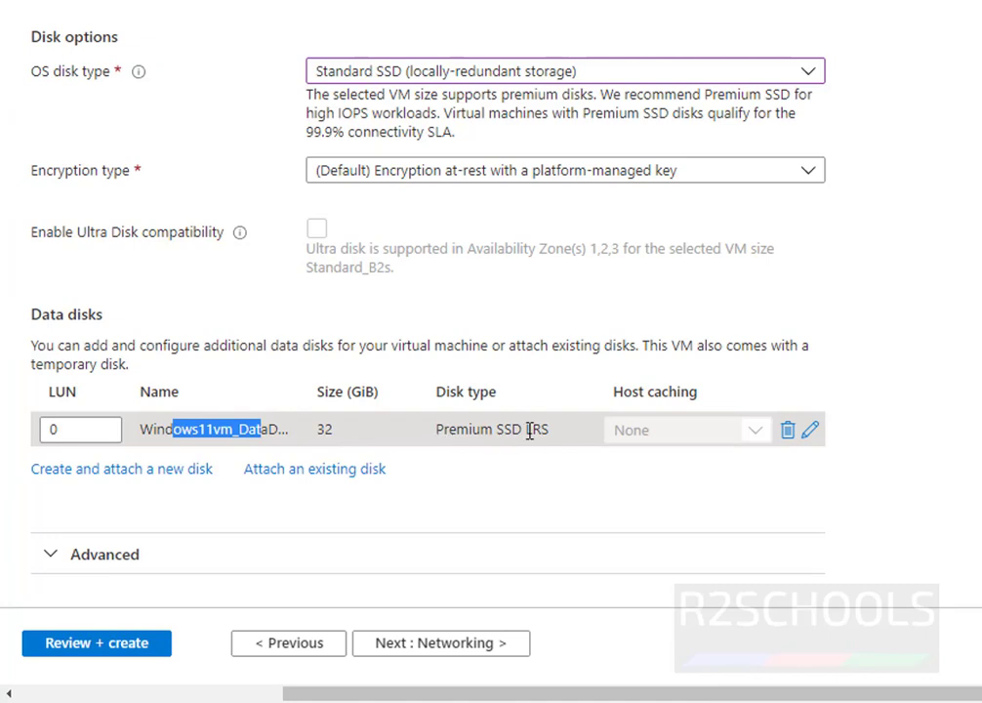
Pass through Networking, Management, Advanced and Tags with defaults to Review + create validation.
left_click(415, 647)
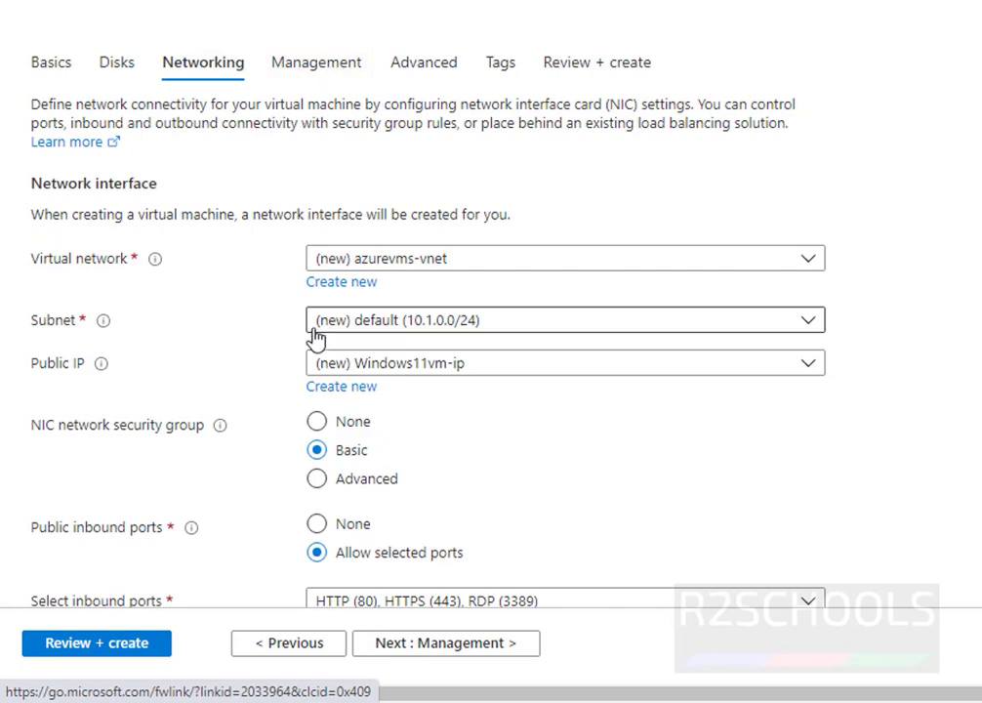
scroll(316, 338, "down", 3)
scroll(213, 339, "down", 2)
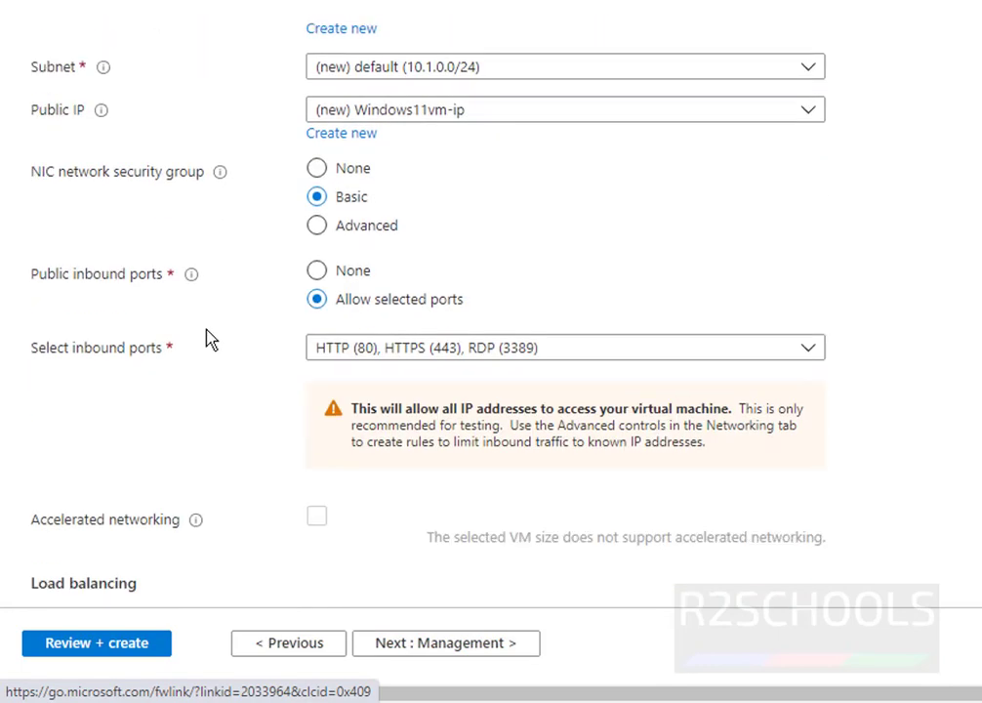
scroll(212, 338, "up", 5)
left_click(325, 70)
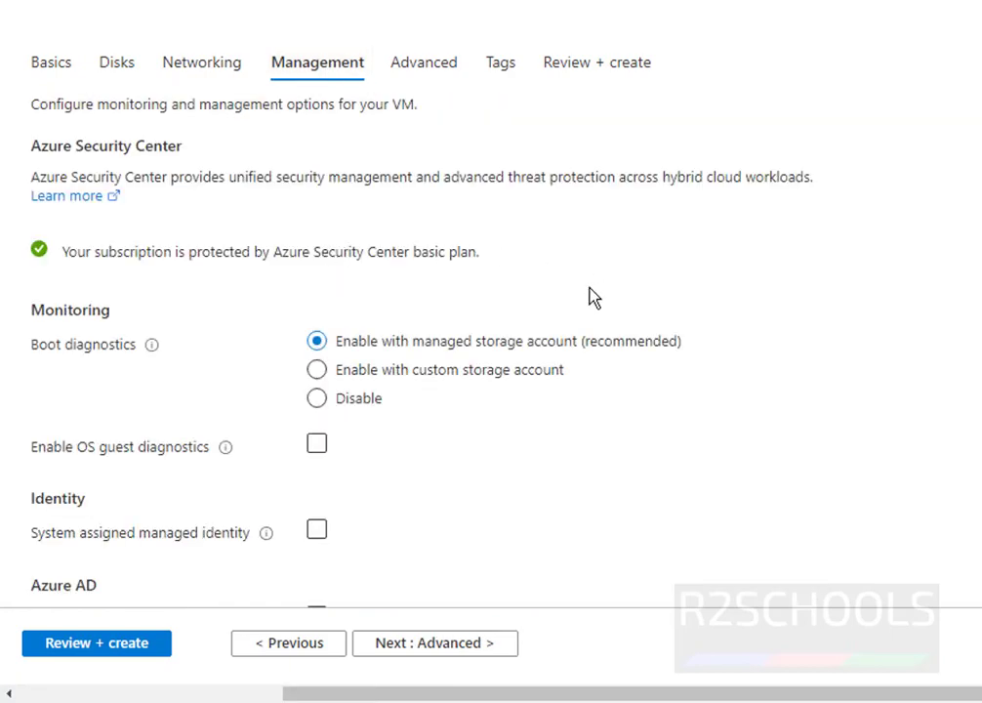
left_click(426, 62)
scroll(398, 361, "down", 5)
scroll(399, 361, "up", 5)
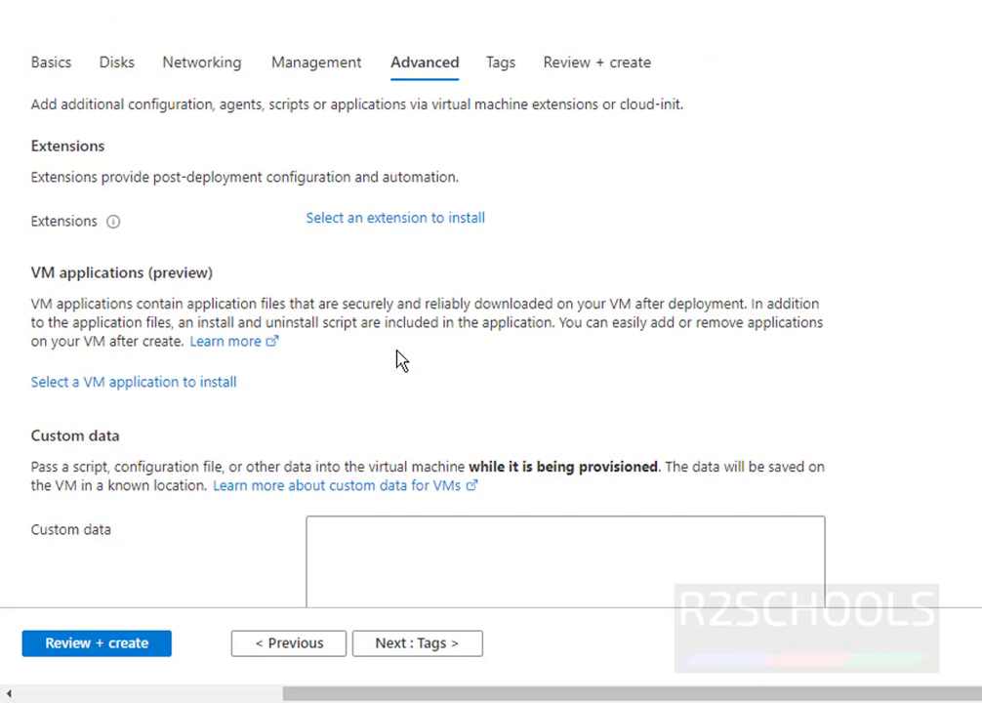
left_click(501, 64)
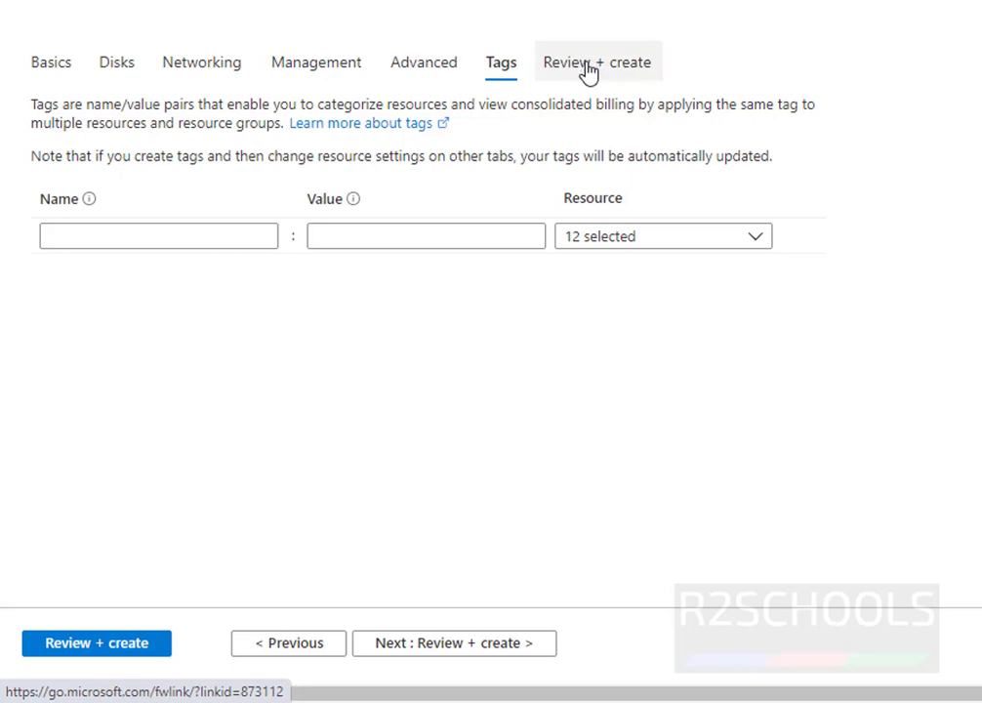
left_click(586, 67)
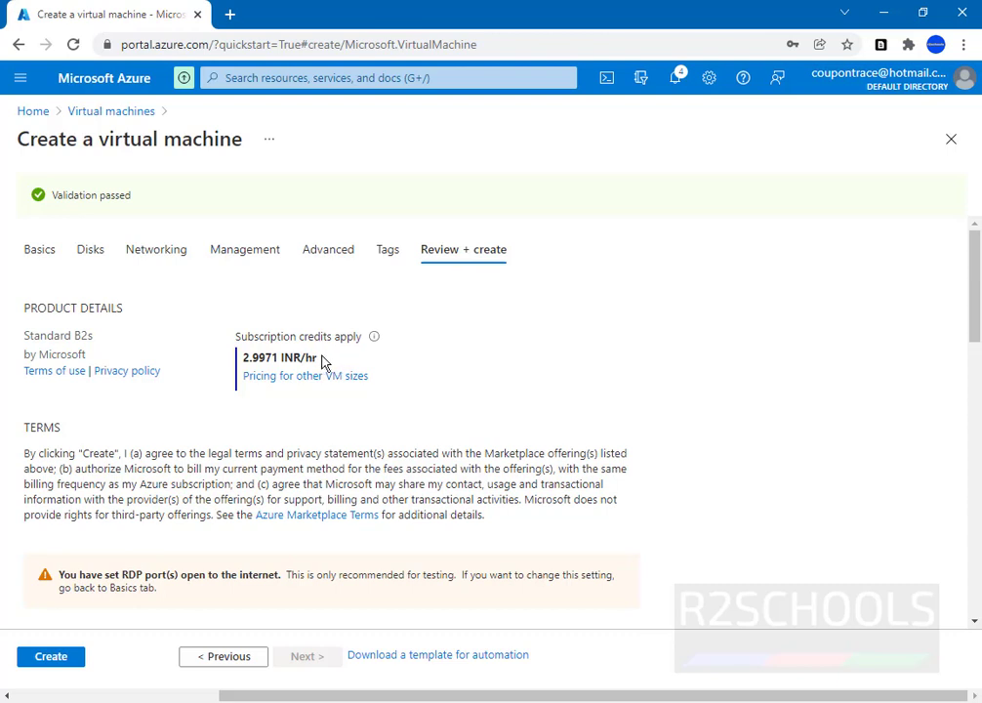
Check the Free Trial subscription, resource group, Windows11vm name, region and availability options in the summary.
left_click_drag(324, 362, 241, 359)
scroll(267, 280, "down", 5)
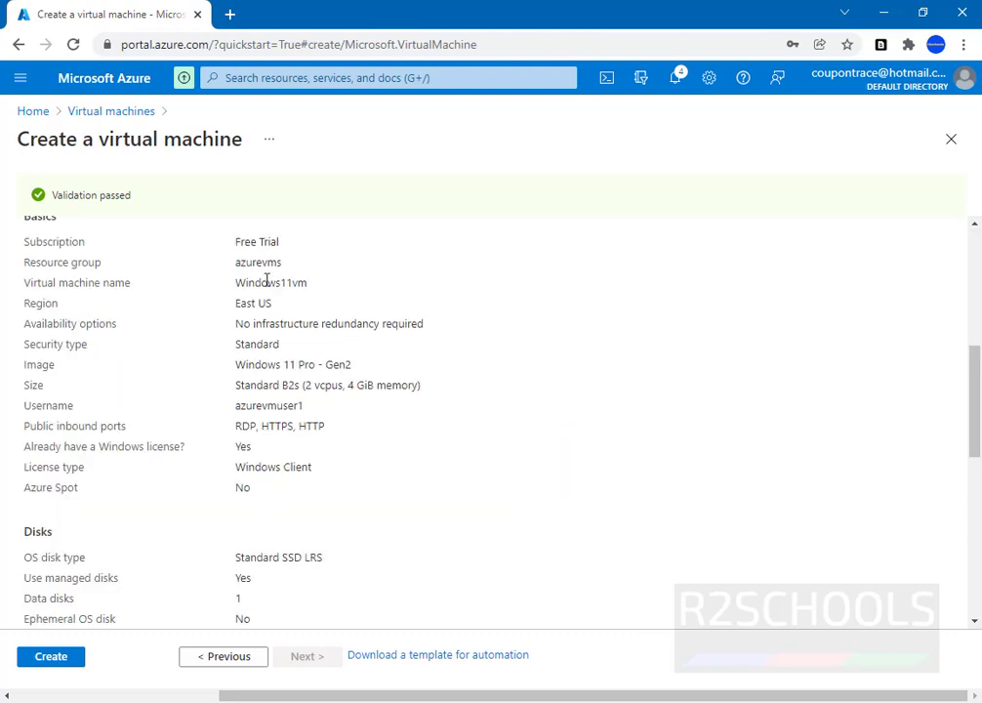
left_click_drag(231, 244, 264, 242)
left_click_drag(102, 265, 40, 262)
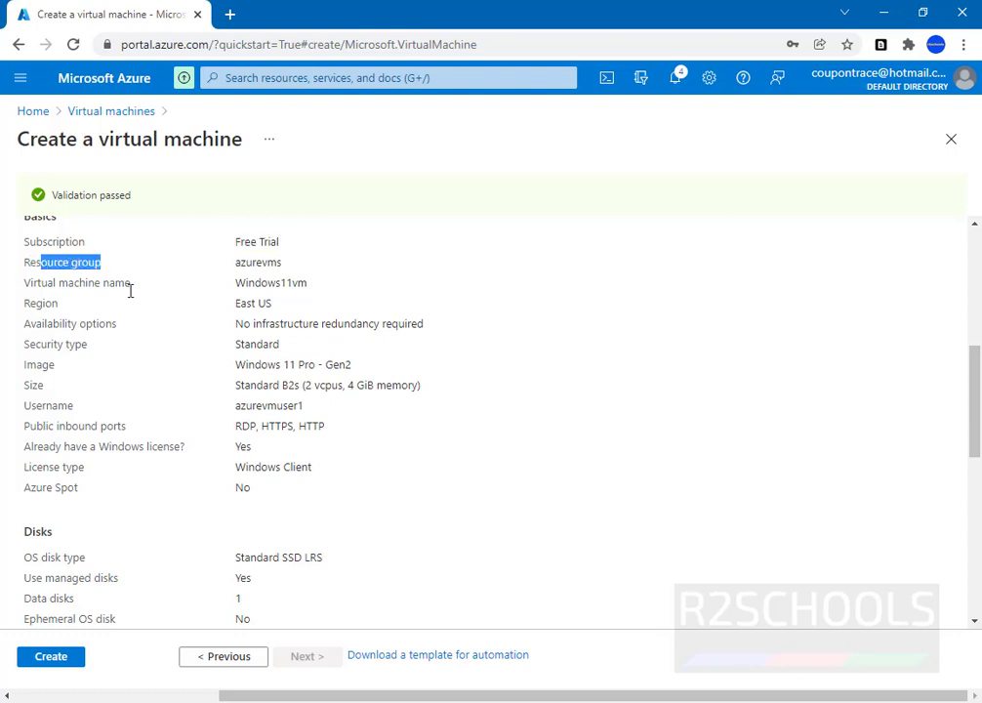
left_click_drag(309, 282, 236, 283)
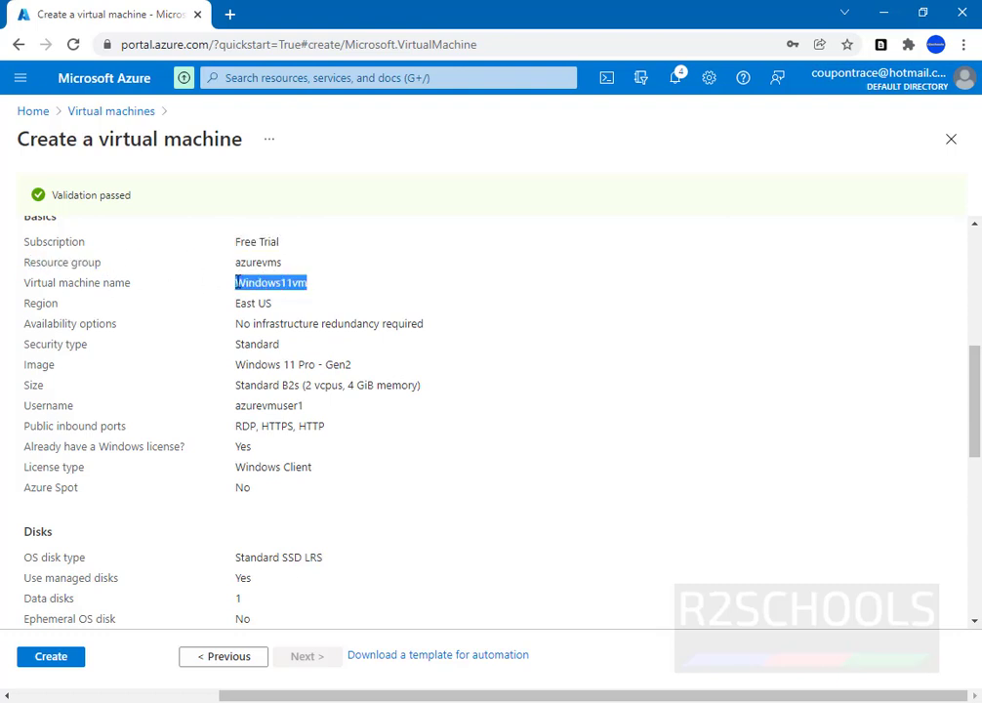
left_click_drag(59, 302, 24, 302)
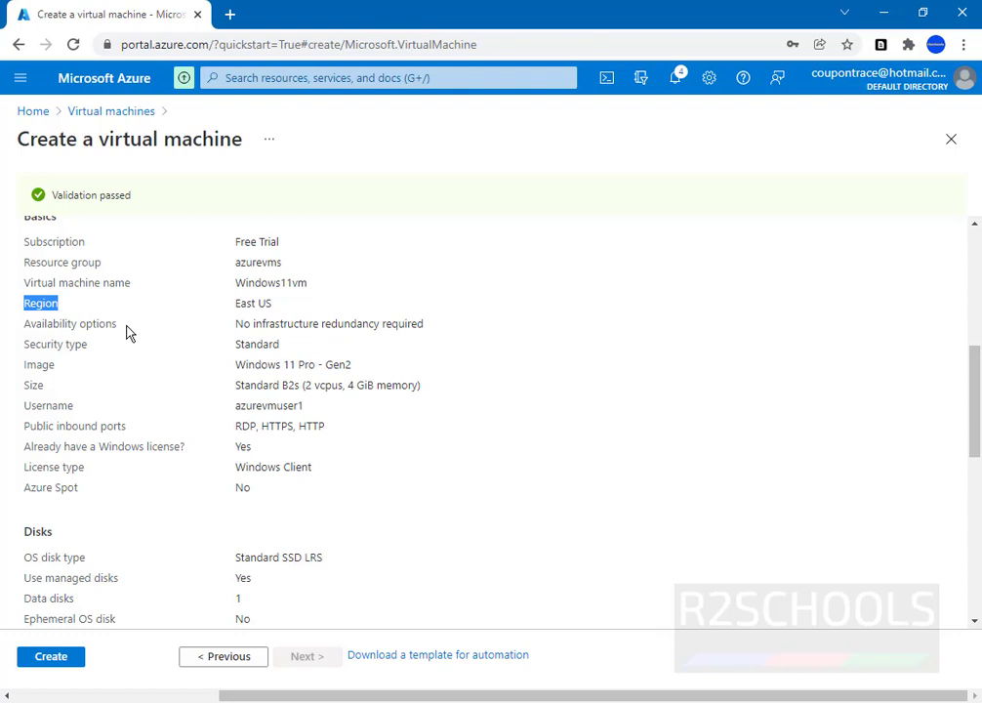
left_click_drag(116, 323, 30, 324)
left_click(79, 349)
left_click_drag(87, 344, 19, 131)
left_click(42, 366)
left_click(367, 380)
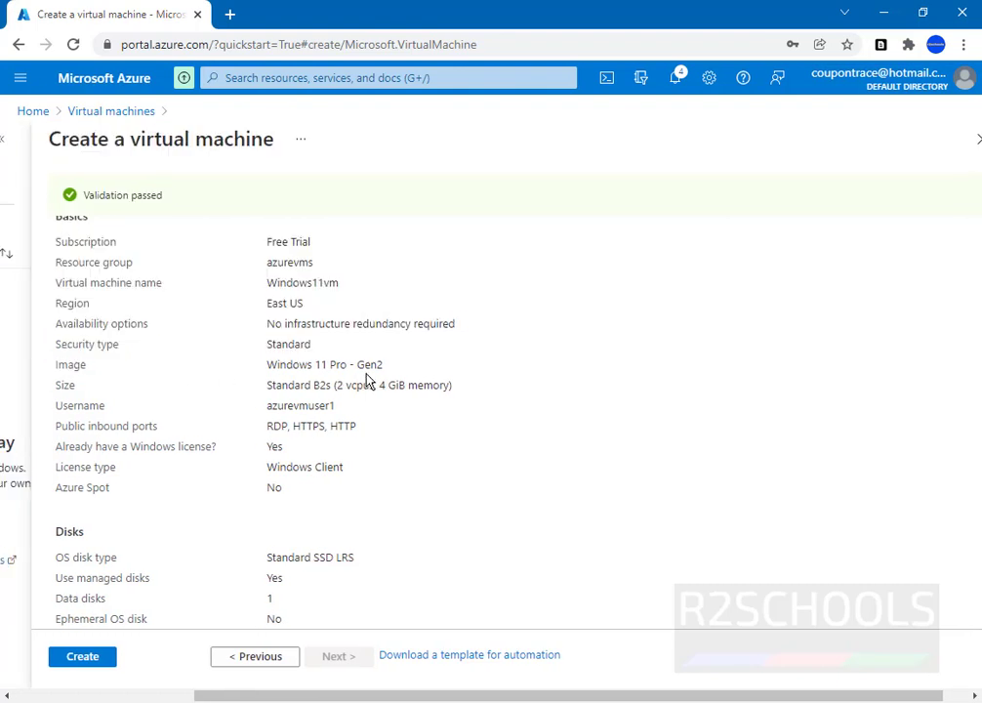
Verify the Windows 11 Pro - Gen2 image, Standard B2s size, admin username and public inbound ports.
left_click_drag(401, 369, 264, 373)
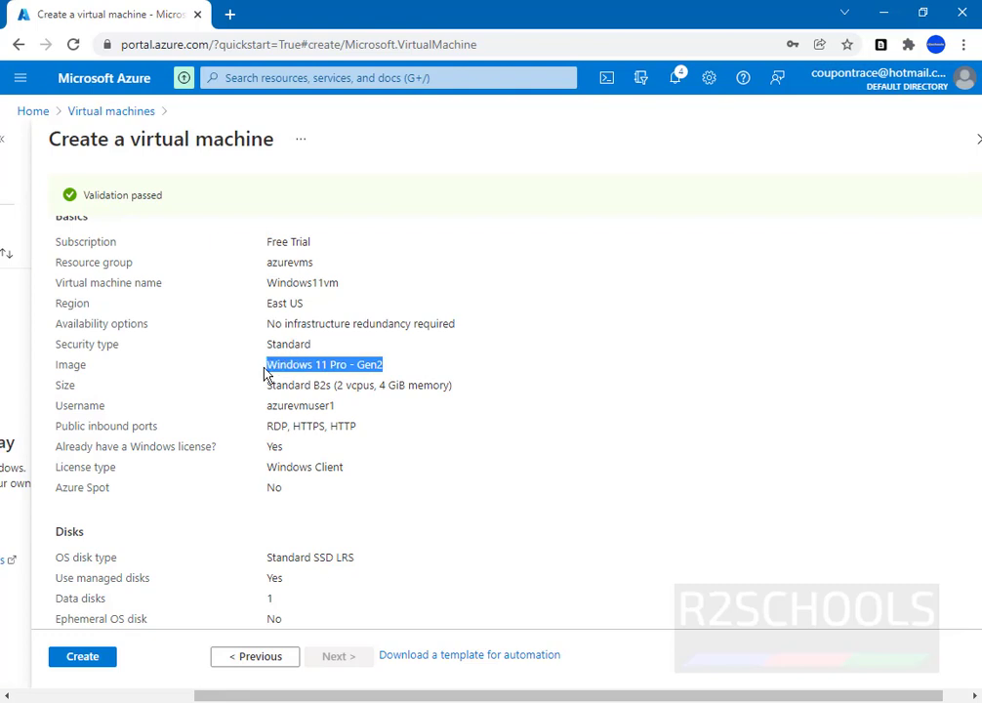
left_click_drag(61, 385, 464, 386)
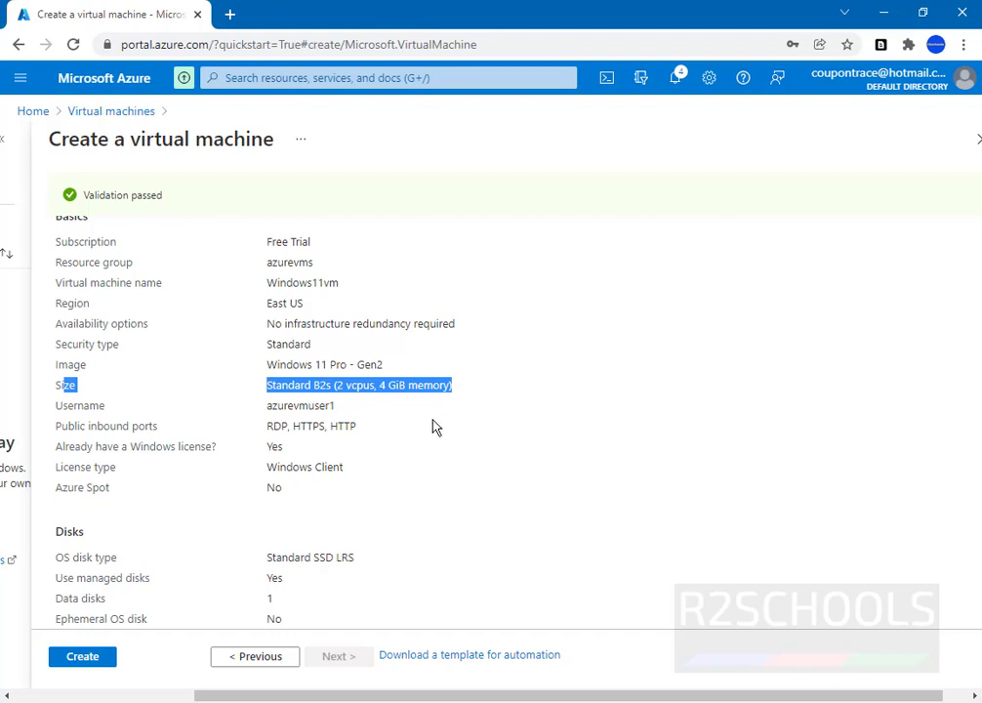
left_click_drag(337, 405, 264, 411)
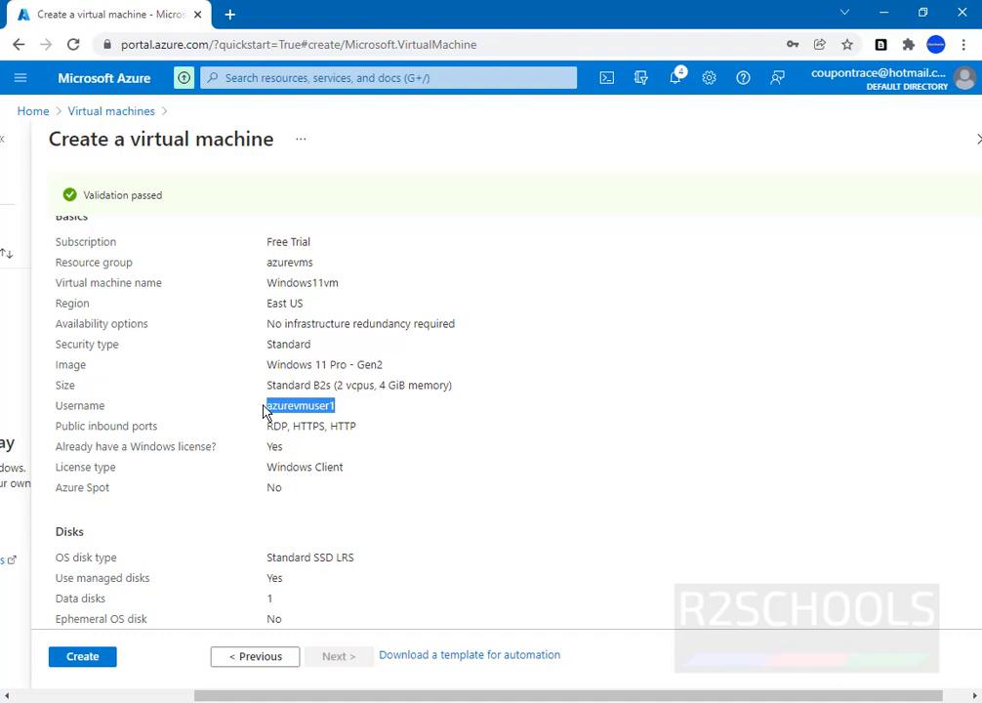
double_click(265, 424)
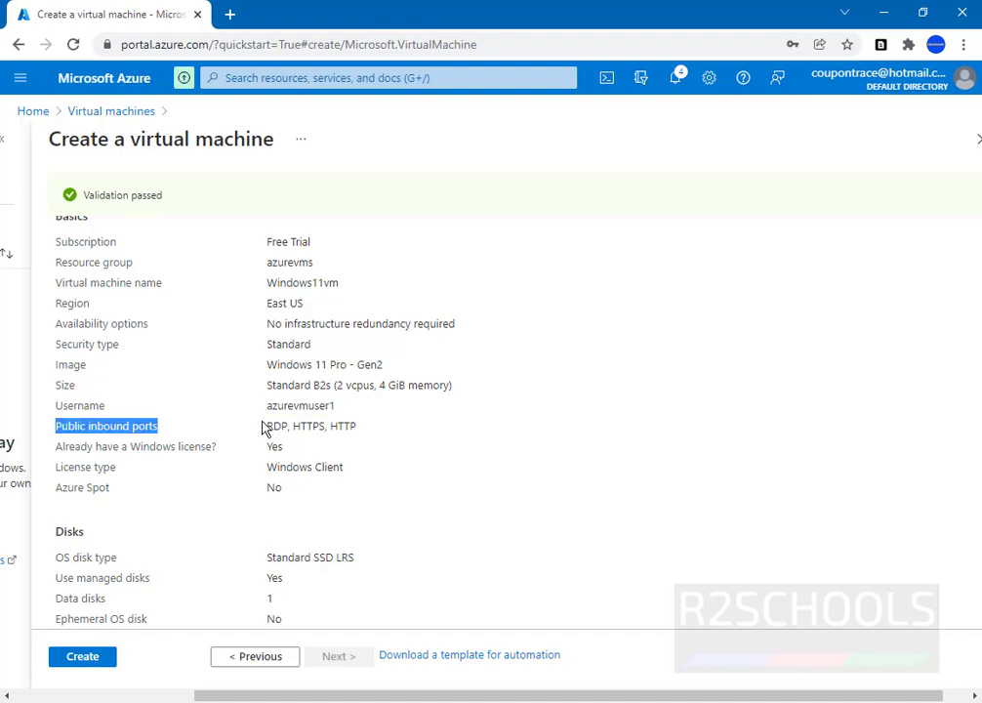
triple_click(296, 363)
left_click(261, 433)
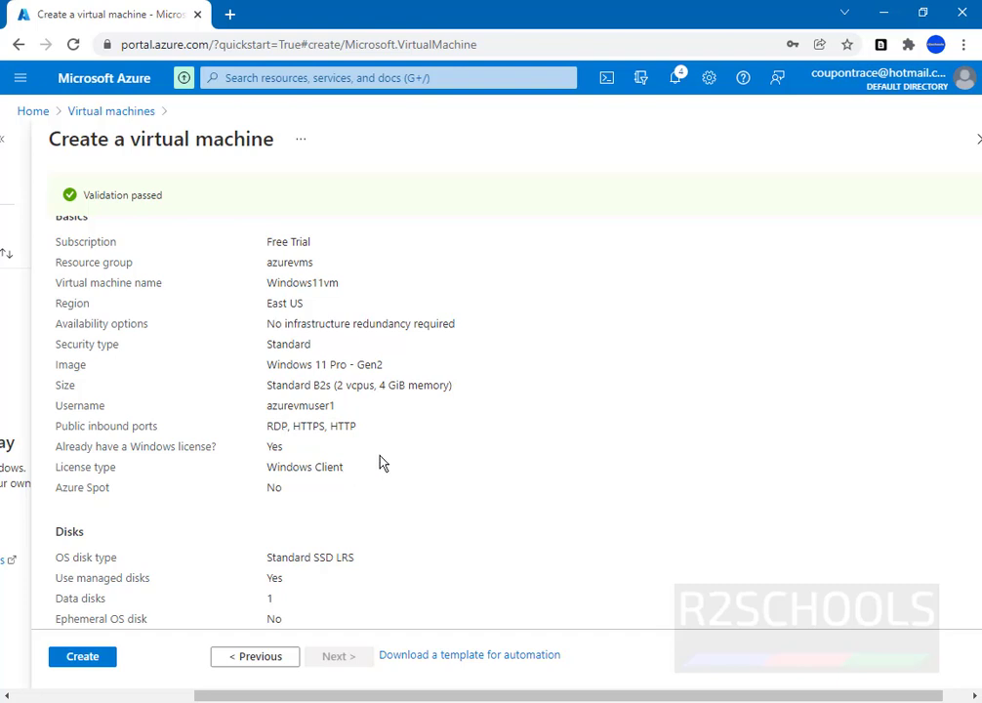
Review the Disks, Networking, Management and Advanced sections of the validated summary.
scroll(322, 348, "down", 3)
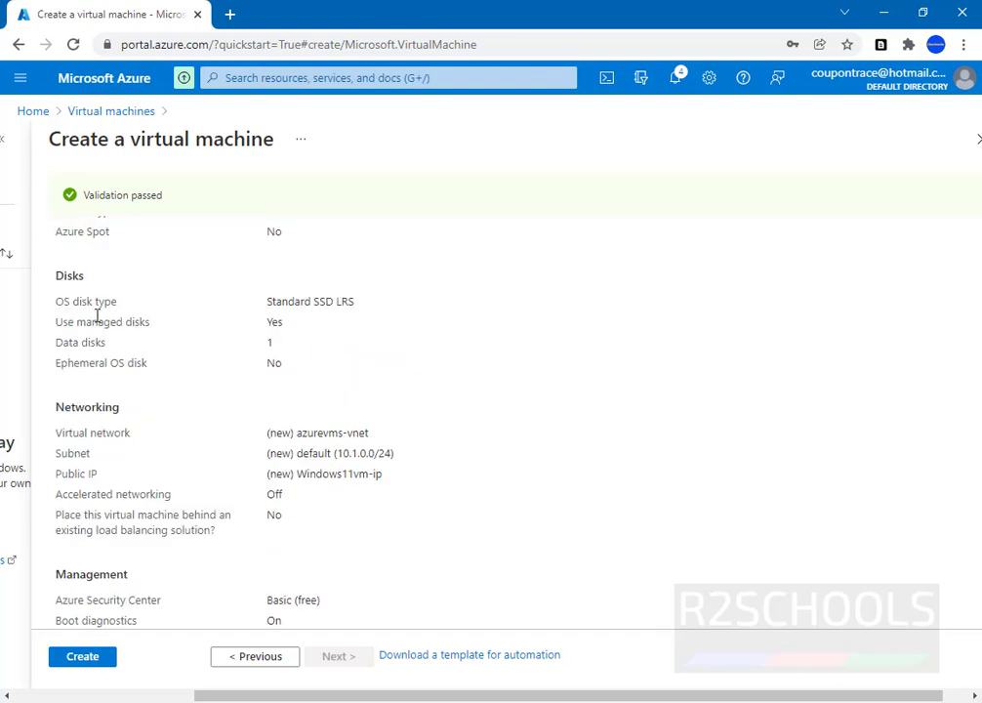
scroll(130, 378, "down", 1)
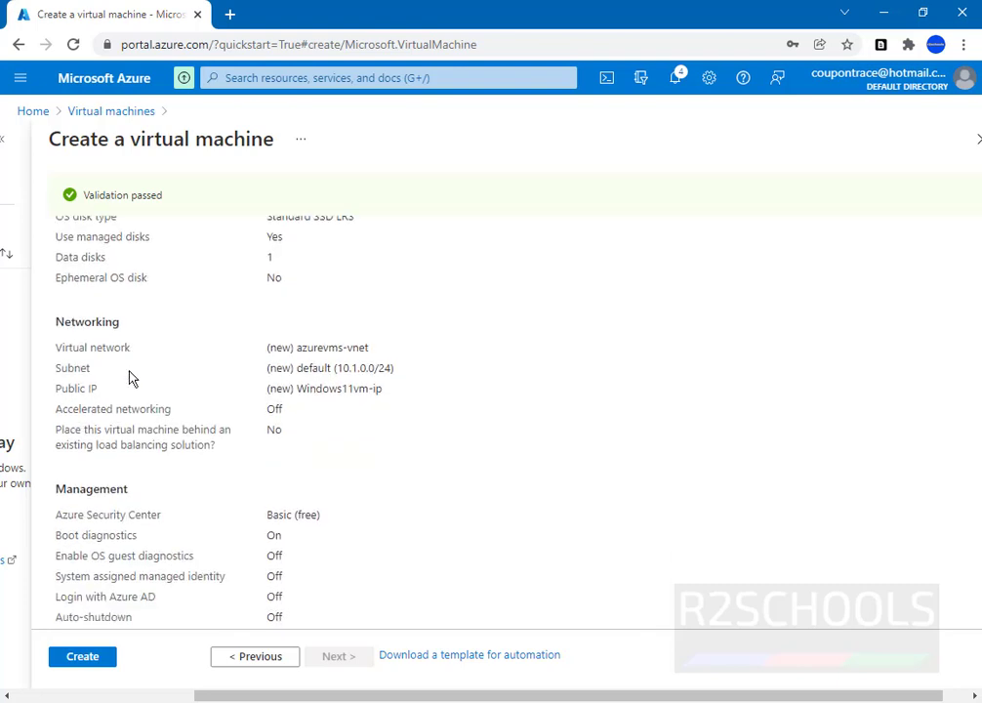
scroll(166, 415, "down", 2)
scroll(173, 421, "down", 1)
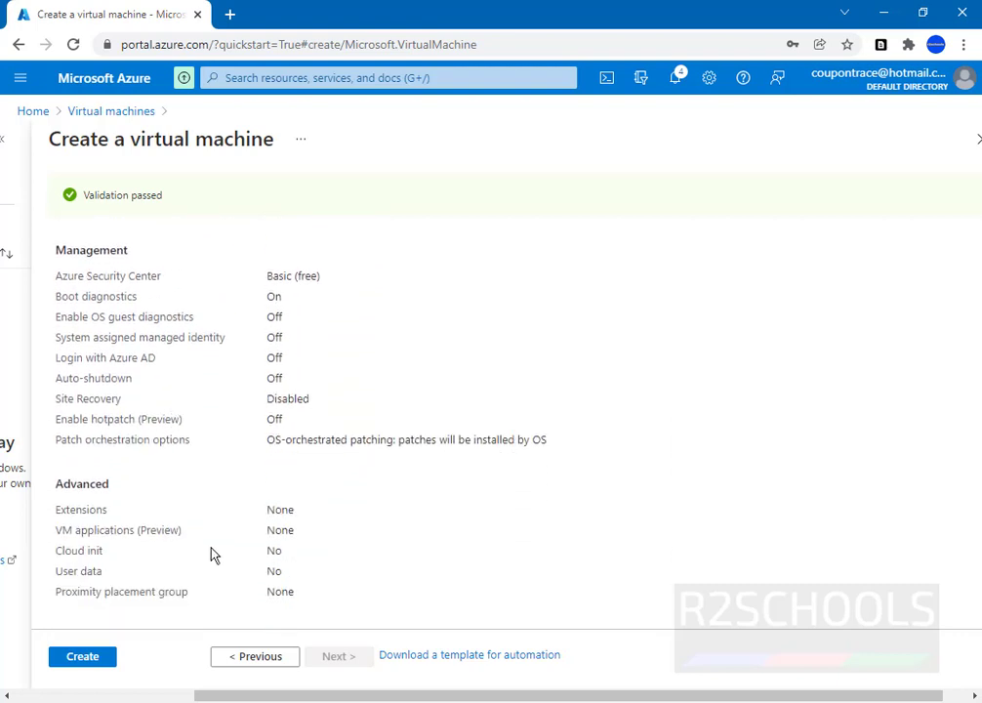
Create Windows11vm and follow its deployment to azurevms until all resources are deployed.
left_click(88, 660)
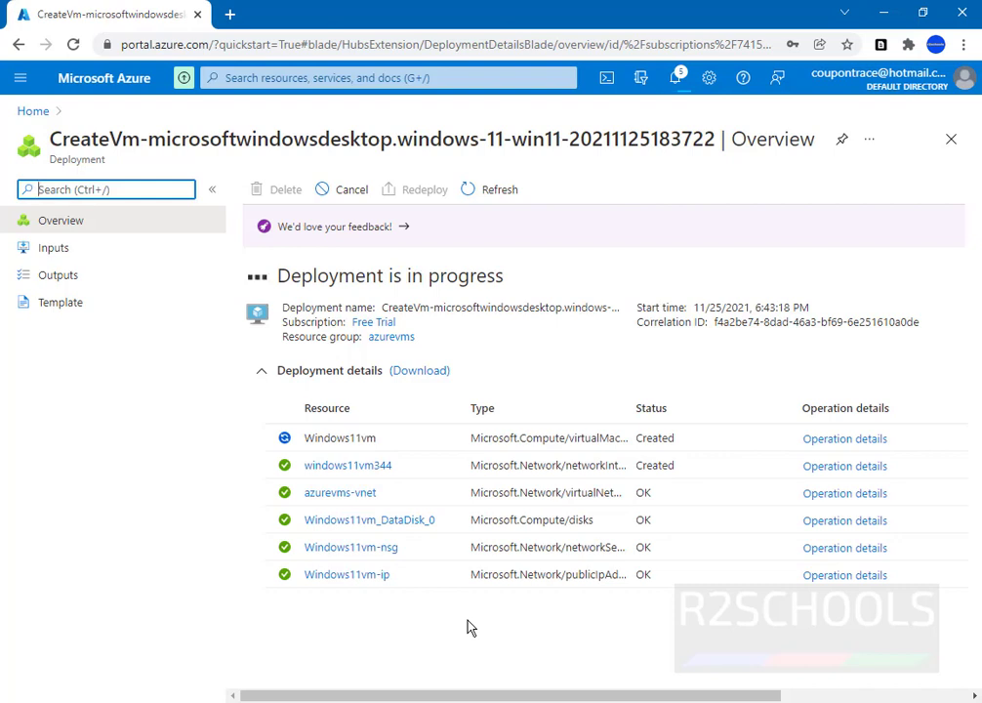
left_click(172, 614)
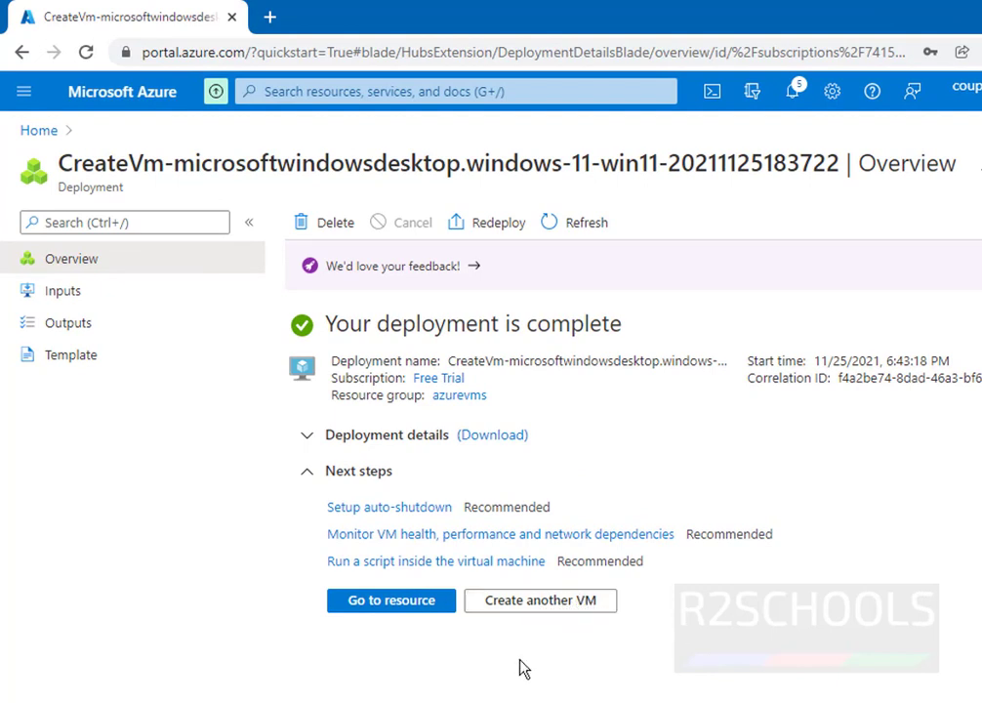
Open the Running Windows11vm overview at 20.106.255.71 and launch the mstsc Remote Desktop client.
left_click(389, 612)
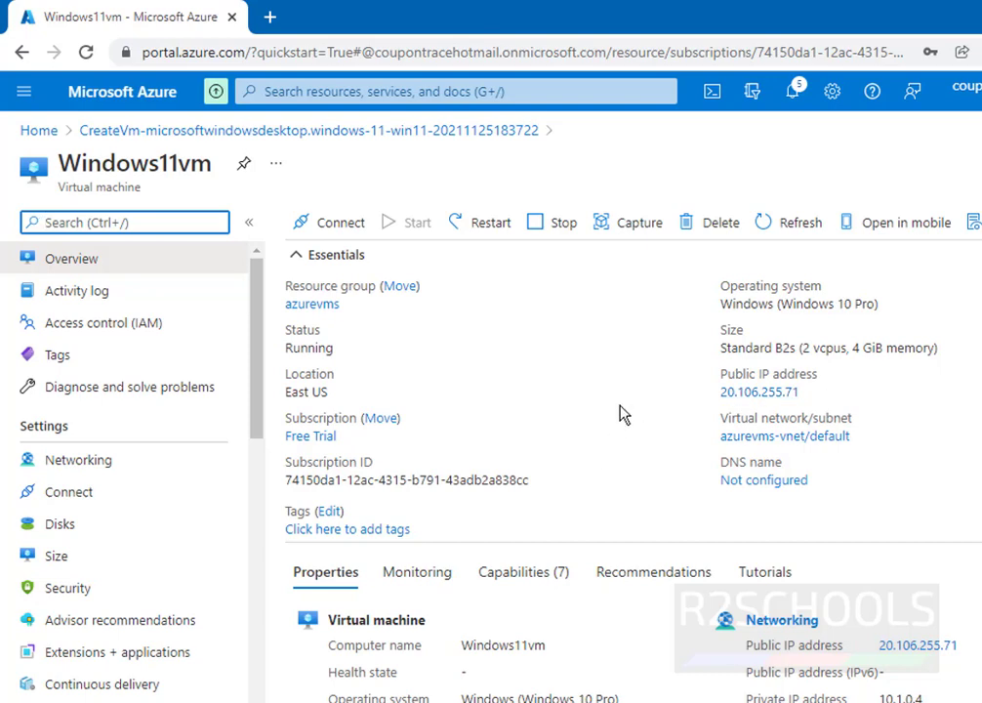
key("super+r")
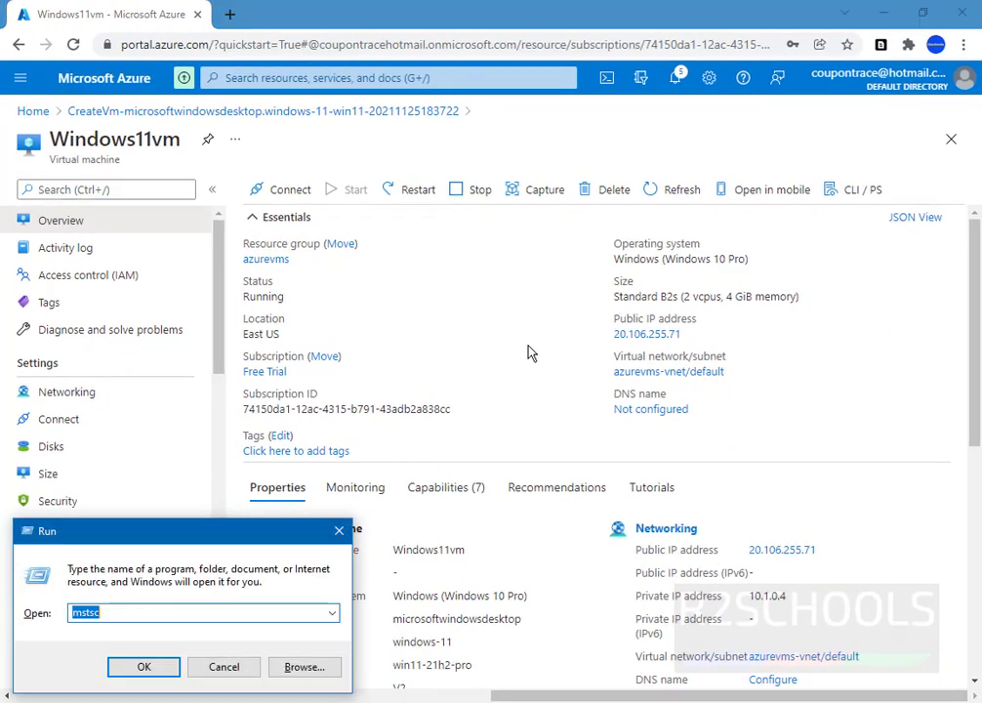
type("mstsc")
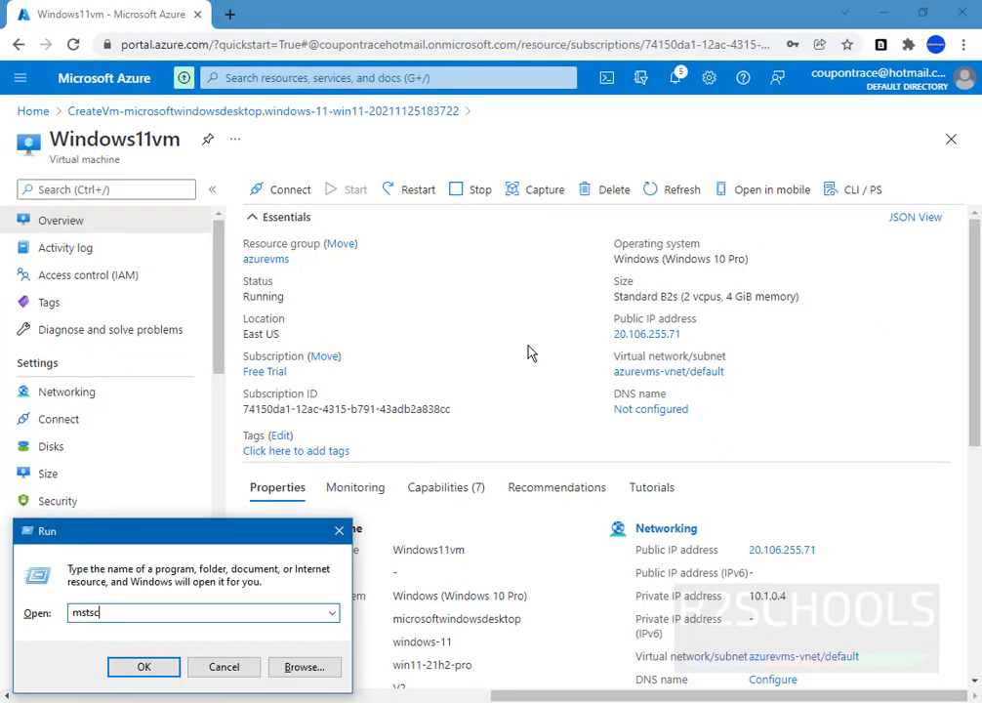
key("Return")
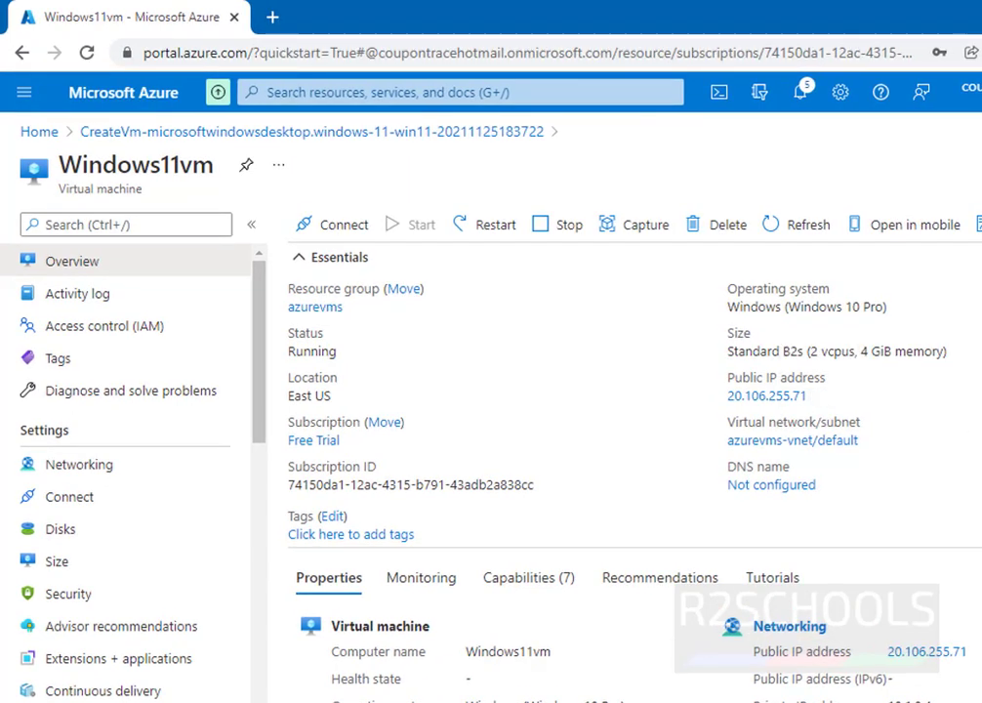
Start a Remote Desktop connection to 20.106.255.71.
key("alt+Tab")
left_click(639, 276)
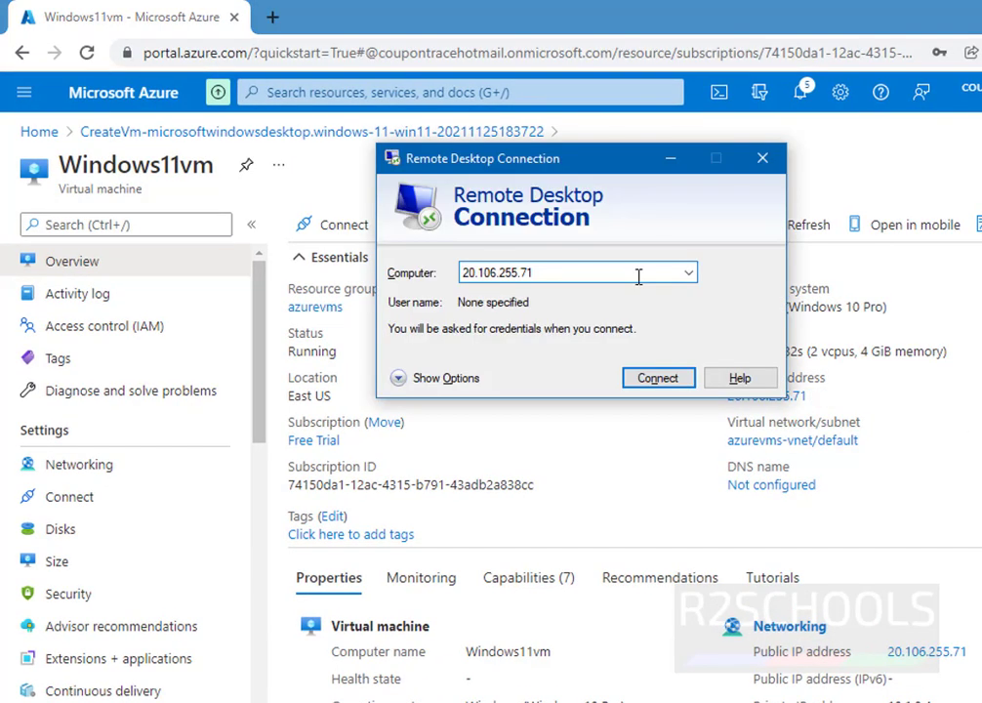
key("Return")
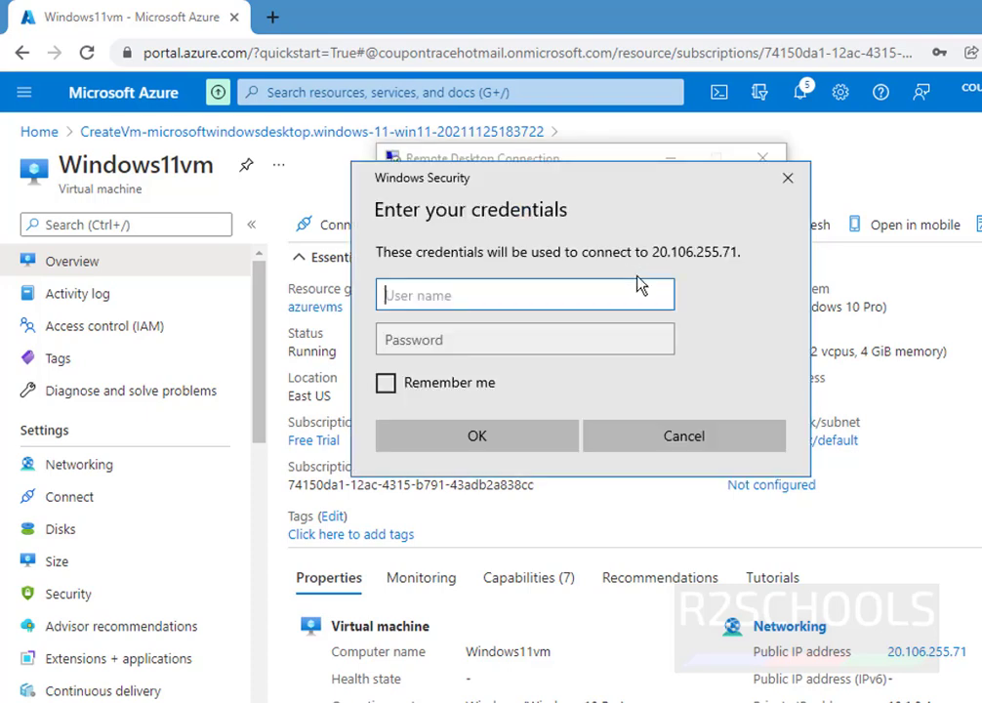
Sign in with the VM administrator's user name and password.
type("azurevmuser1")
key("Tab")
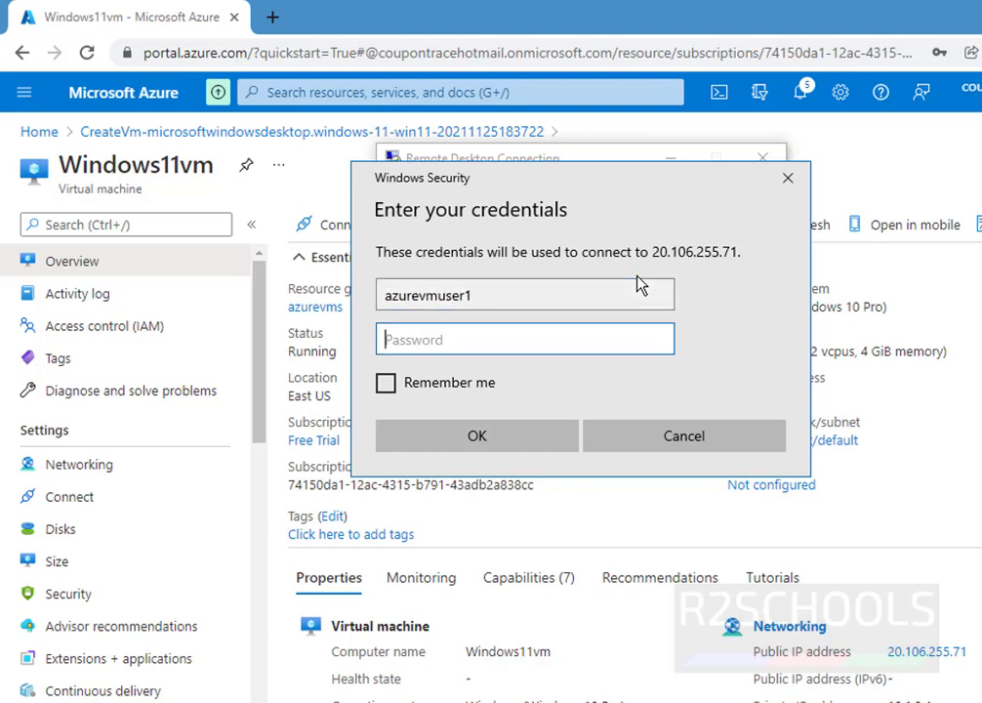
type("***********")
left_click(446, 430)
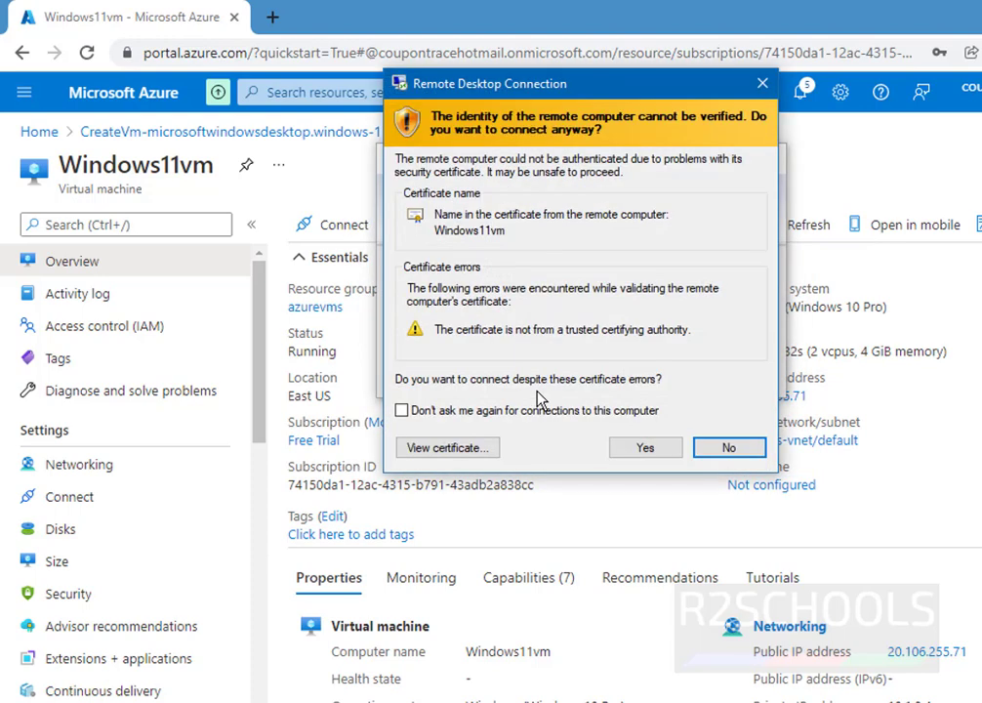
Accept the Windows11vm certificate warning and the privacy settings to reach the VM desktop.
left_click(636, 447)
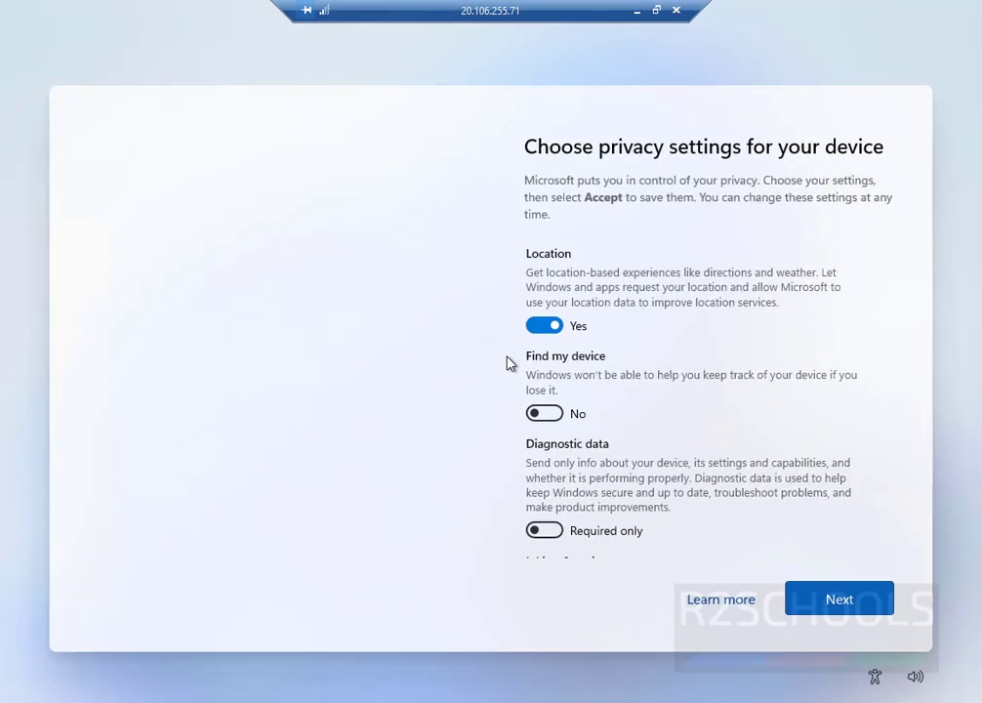
scroll(640, 468, "down", 3)
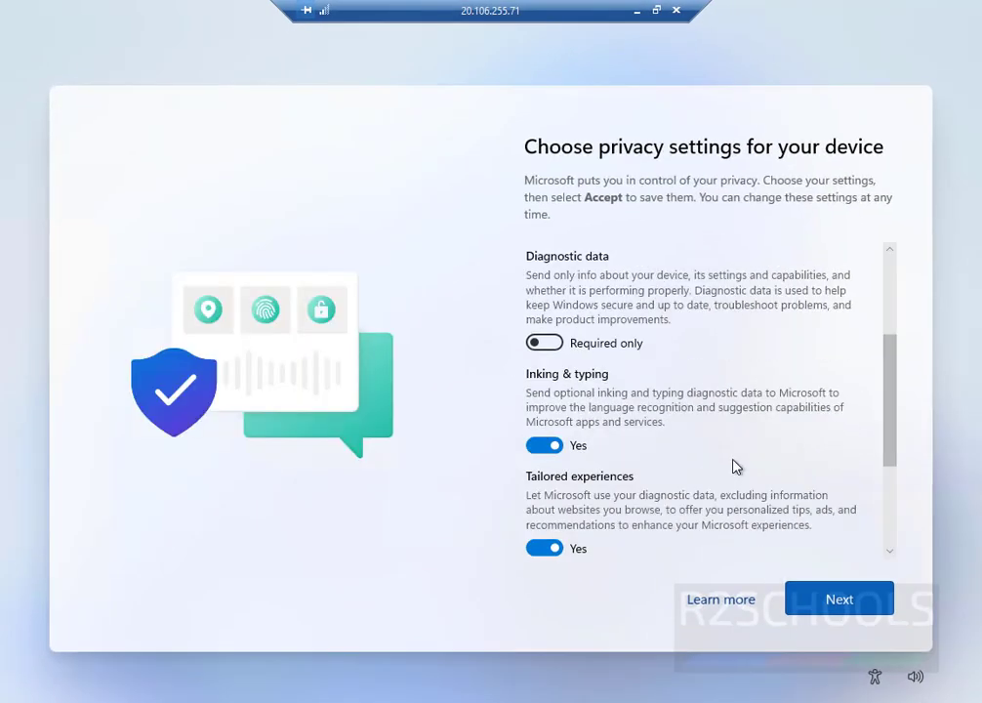
scroll(736, 467, "down", 4)
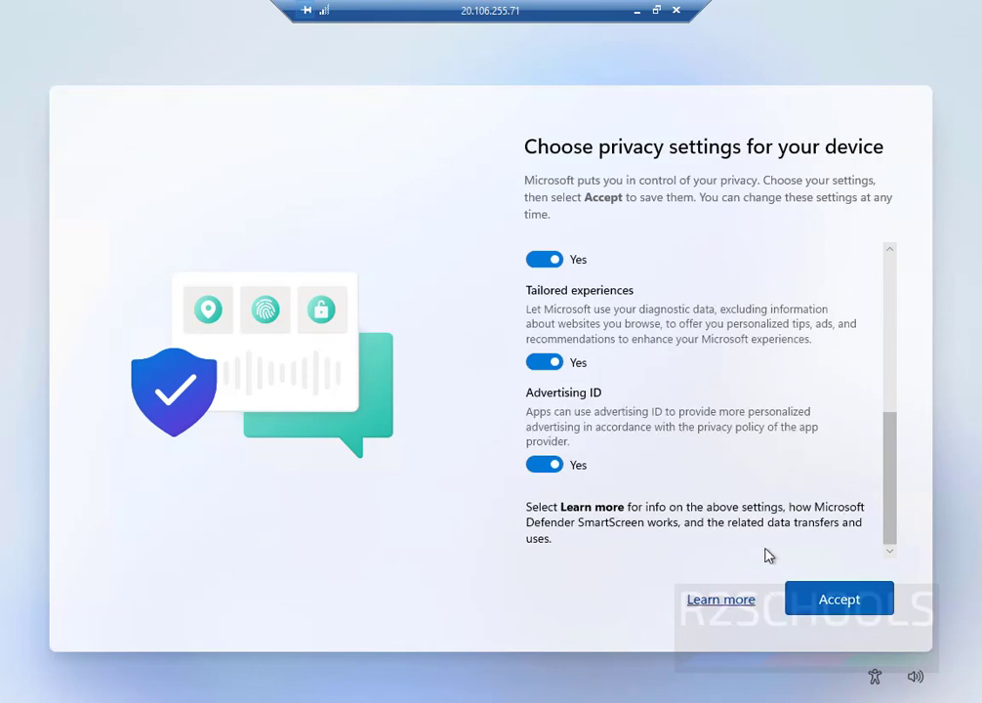
left_click(827, 606)
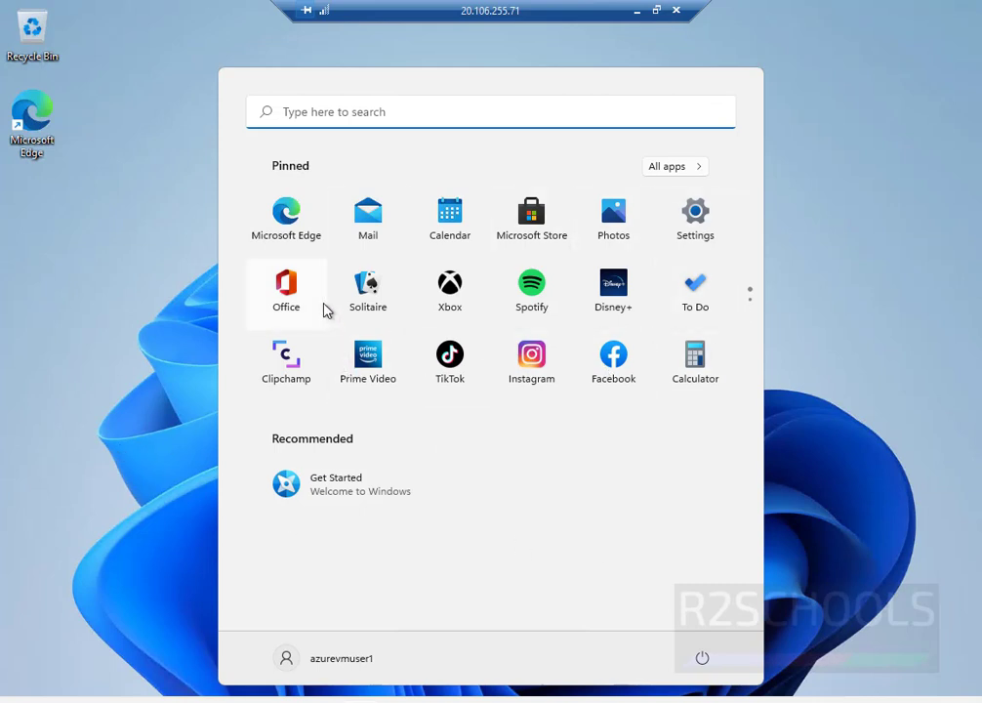
Open This PC's Properties from a maximized File Explorer to show the About page.
left_click(326, 310)
key("super+e")
left_click(776, 113)
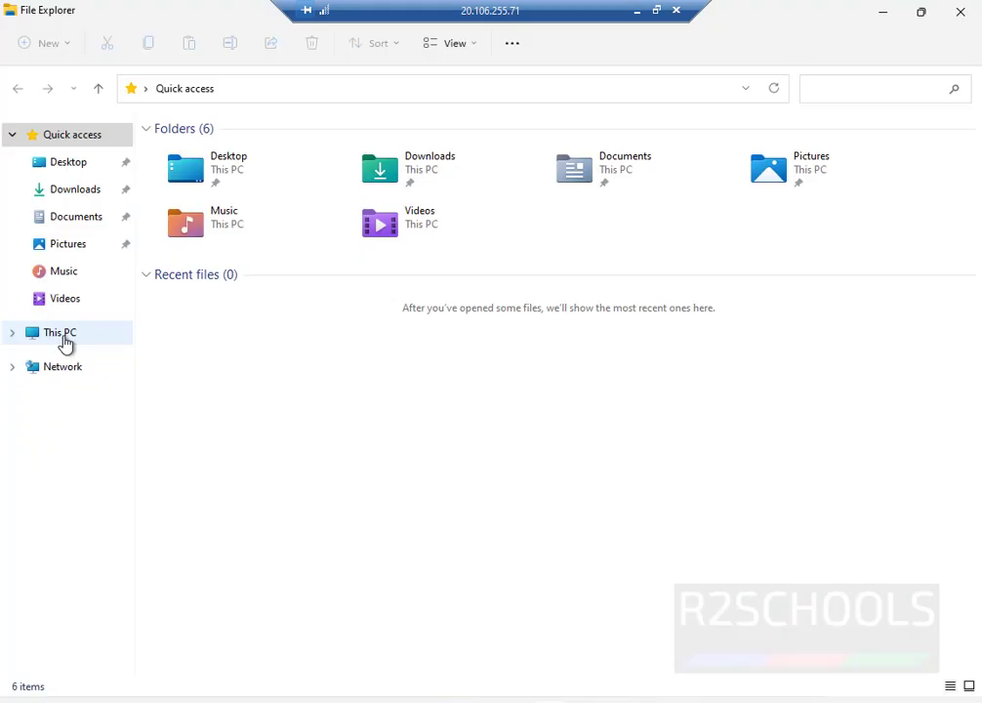
right_click(65, 338)
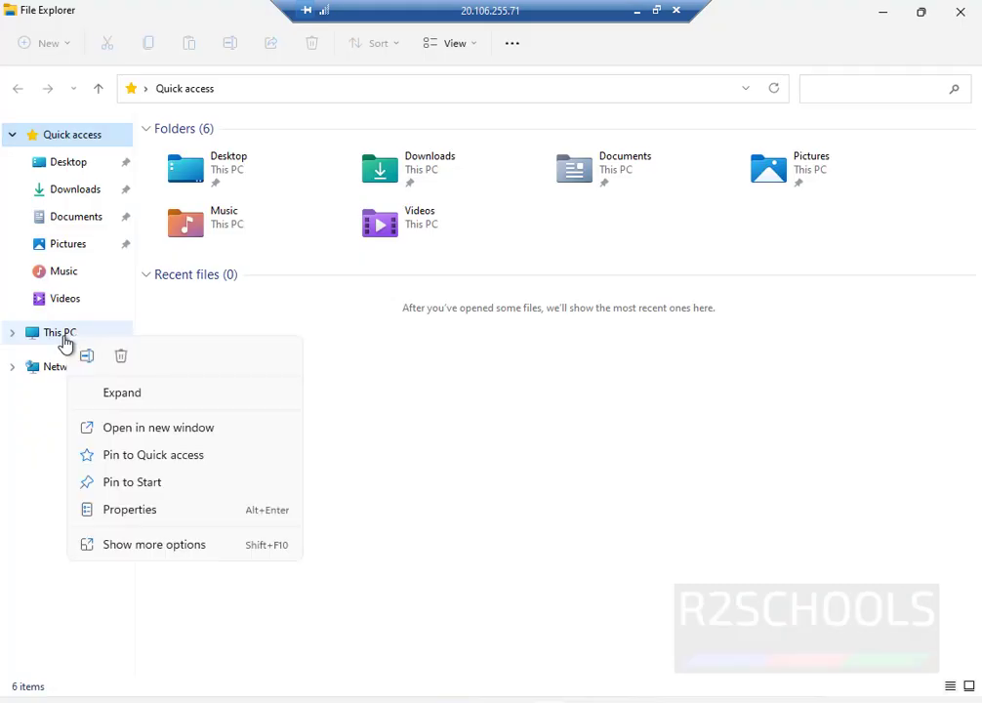
left_click(130, 509)
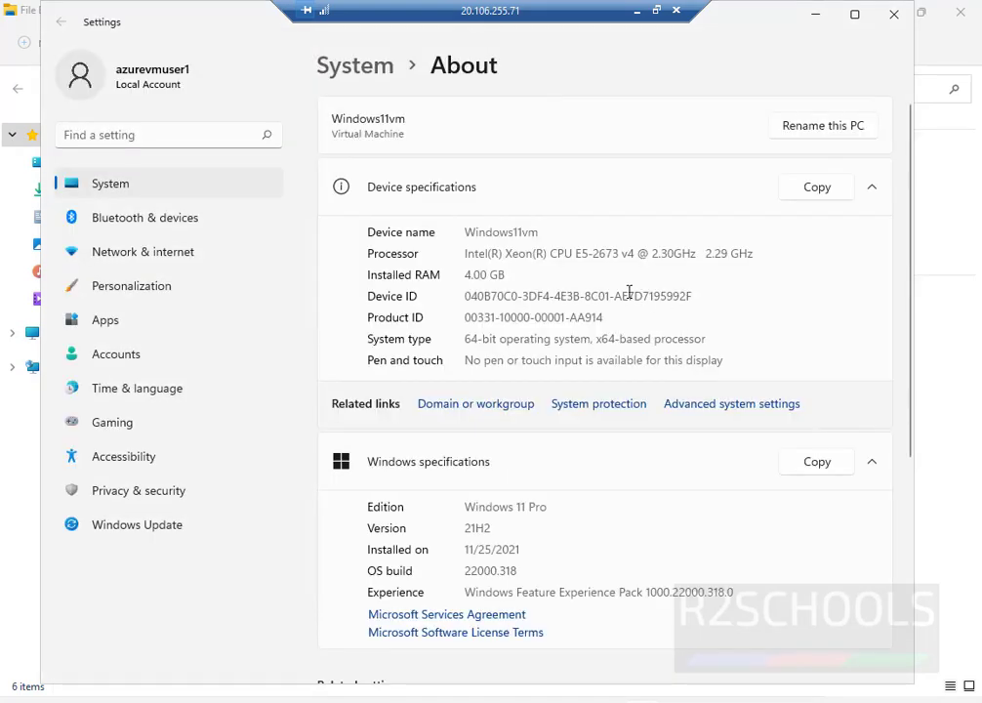
Highlight the Windows 11 Pro edition, 4.00 GB installed RAM and Xeon processor values.
left_click_drag(576, 514, 470, 514)
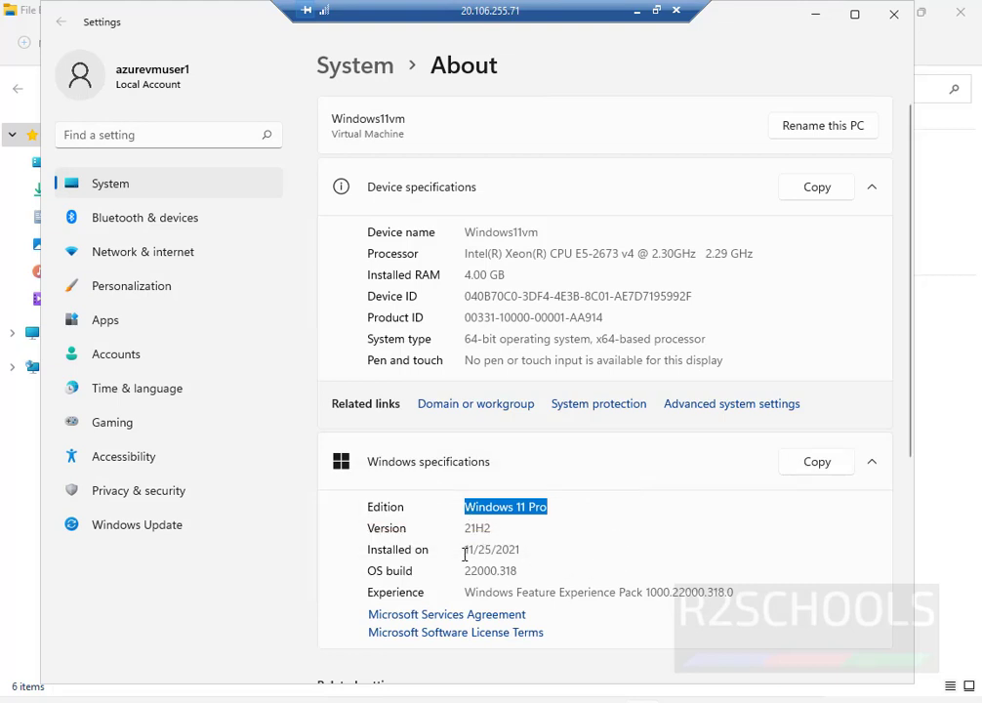
left_click_drag(529, 277, 445, 311)
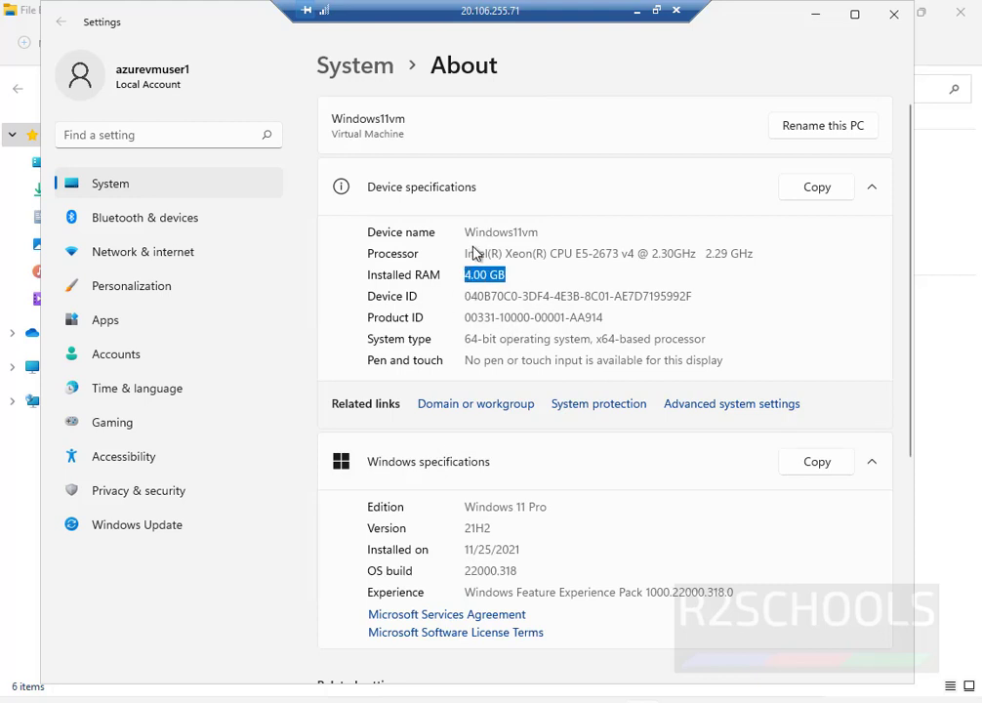
left_click_drag(592, 254, 468, 248)
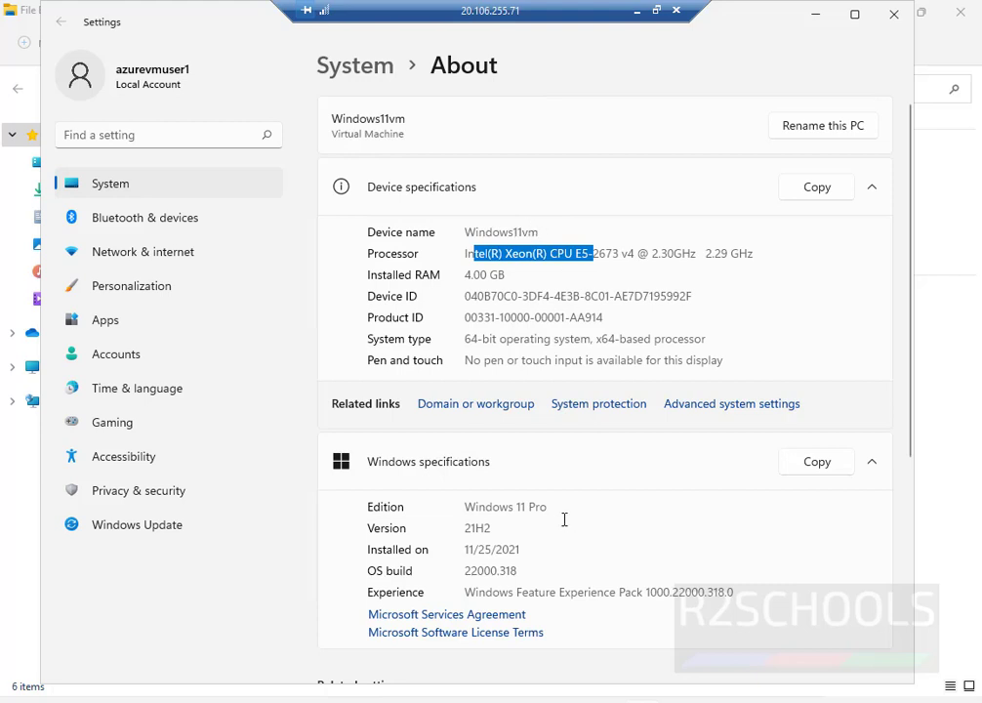
scroll(573, 529, "down", 3)
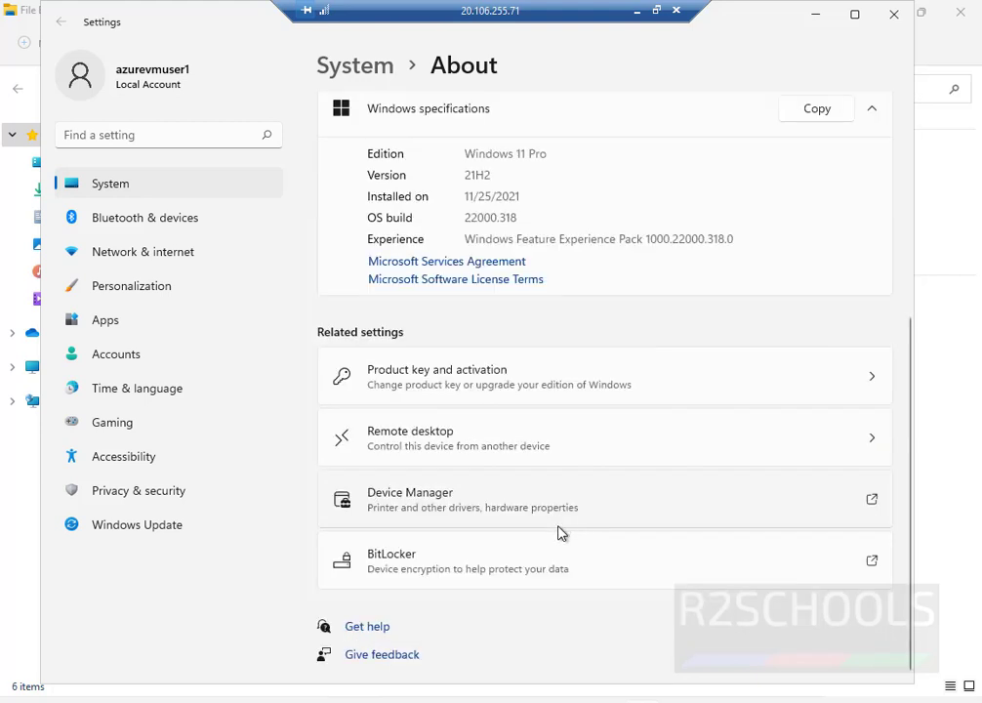
Run winver to confirm version 21H2, then close About Windows and Settings.
key("super+r")
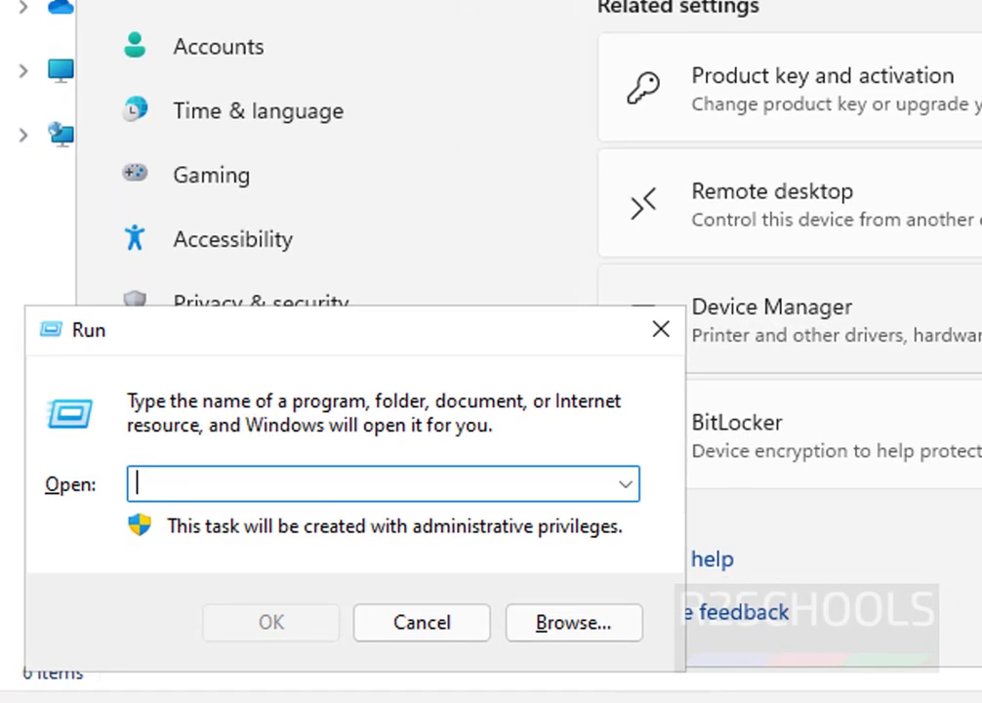
type("winver")
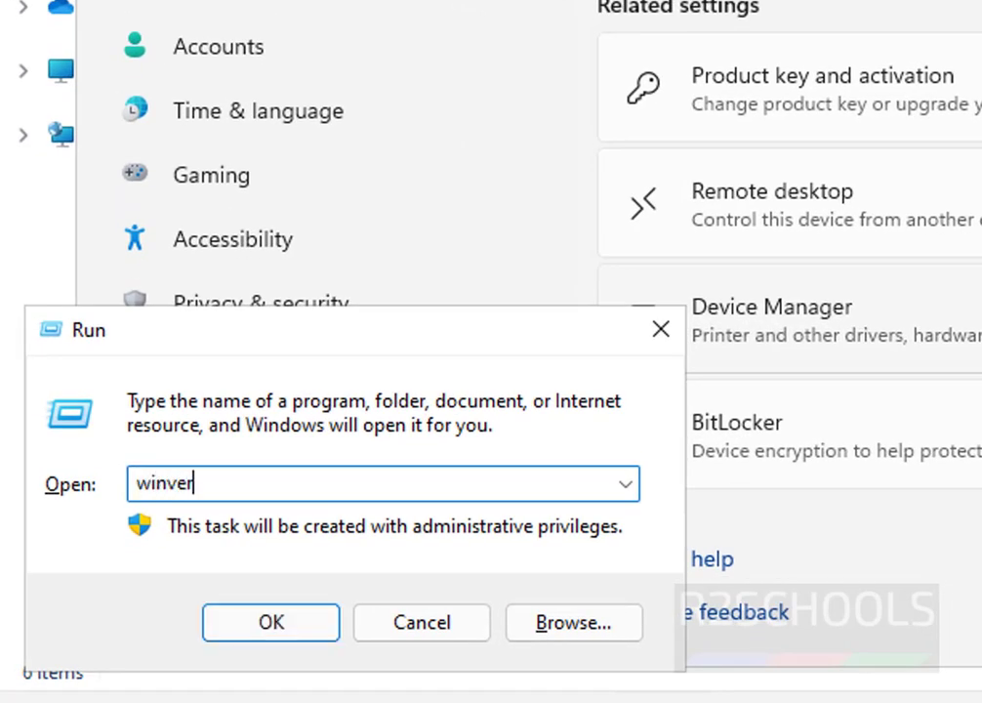
key("Return")
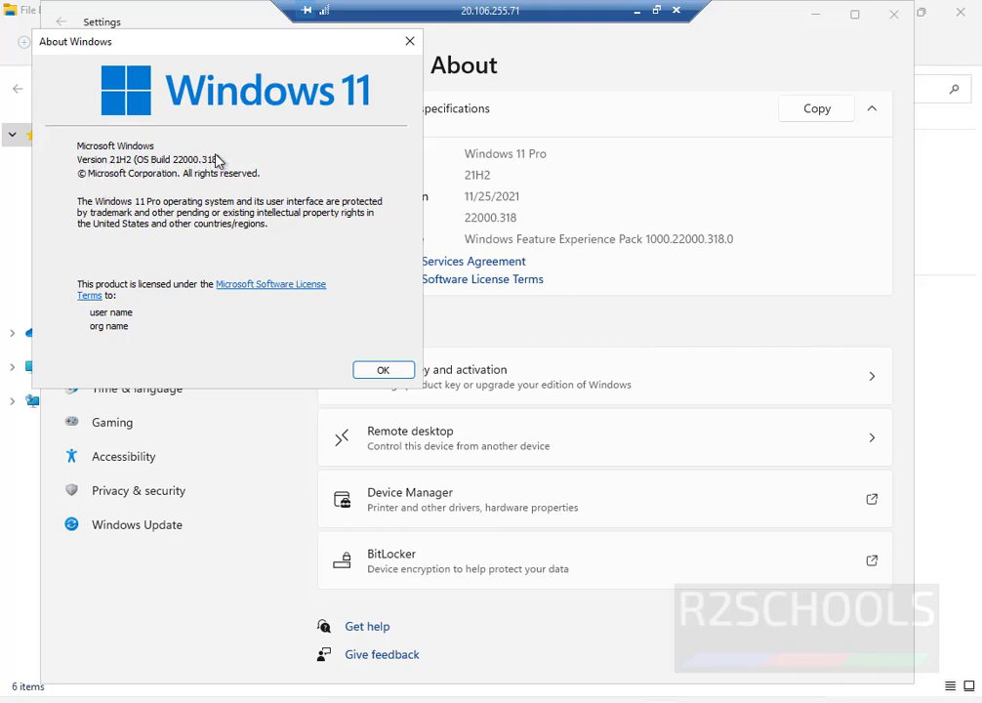
left_click(393, 372)
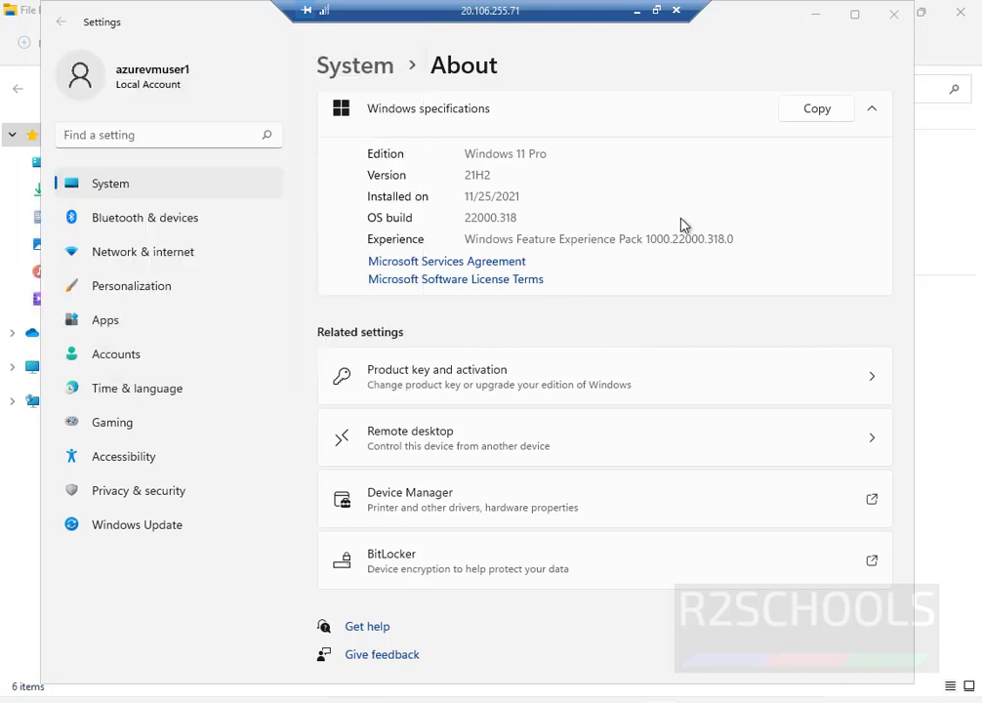
left_click(892, 15)
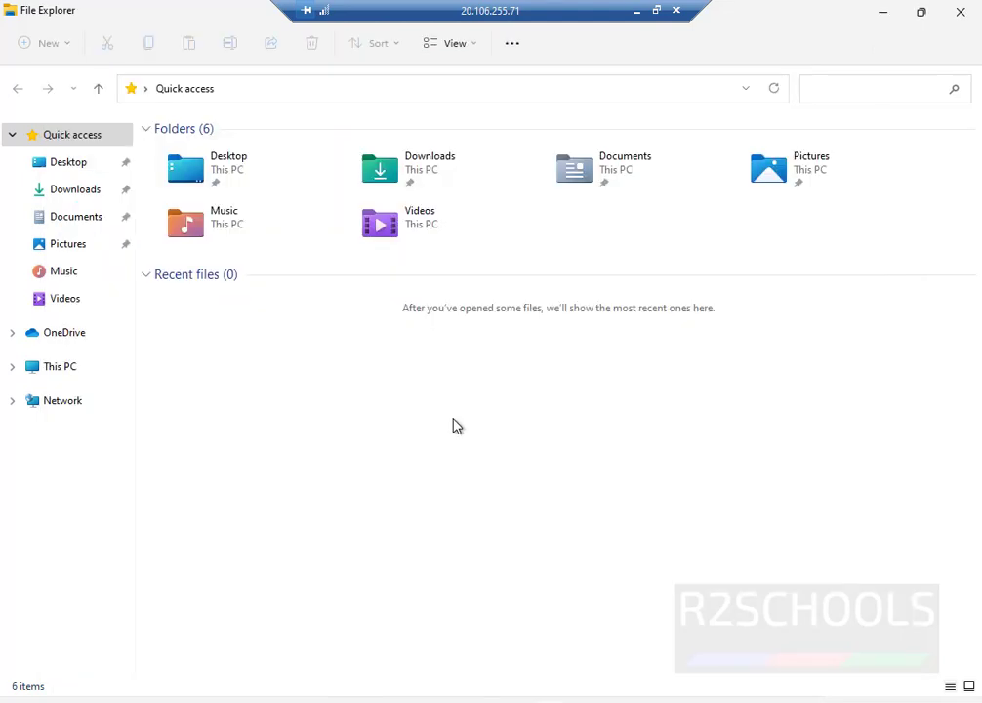
Sign out of the VM with the logoff command.
key("super+r")
type("logoff")
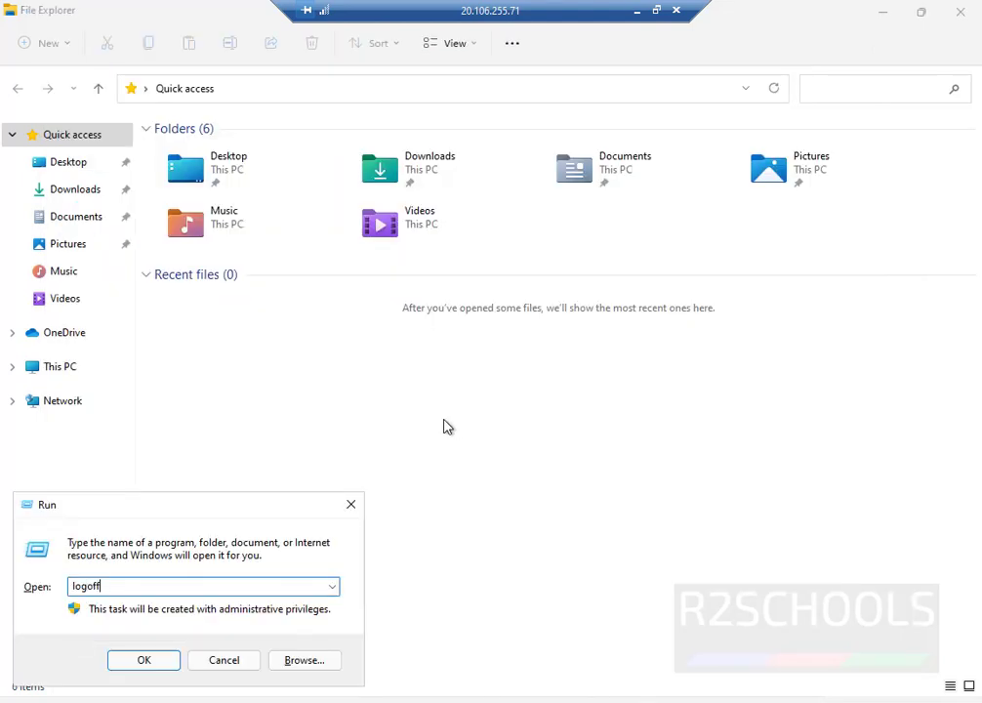
key("Return")
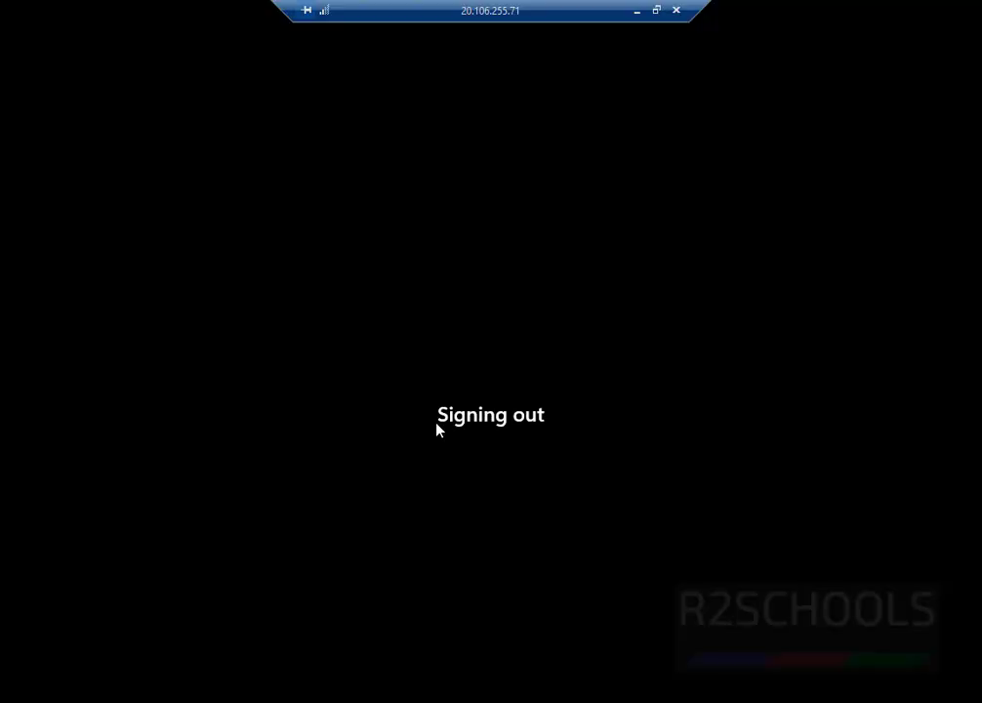